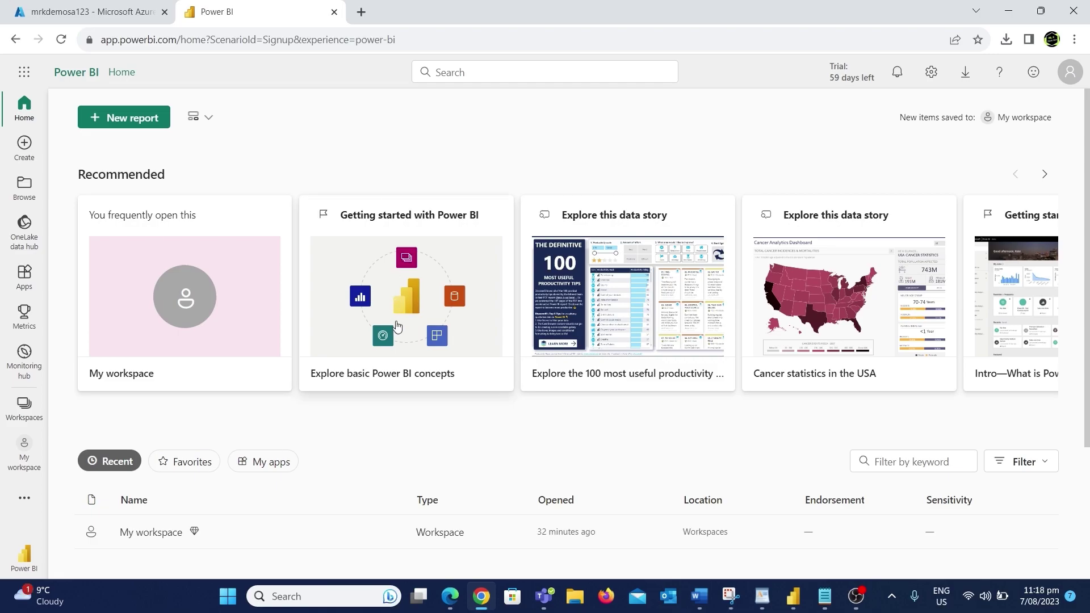
Switch to the Data Factory experience and create a data pipeline named "first pipeline in fabric"
left_click(14, 563)
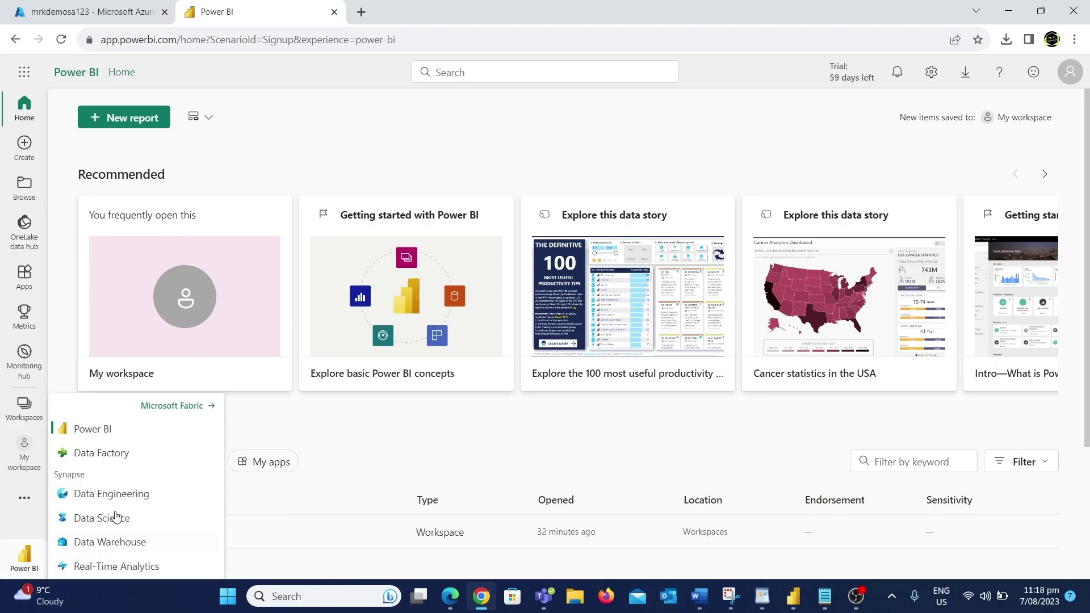
left_click(148, 463)
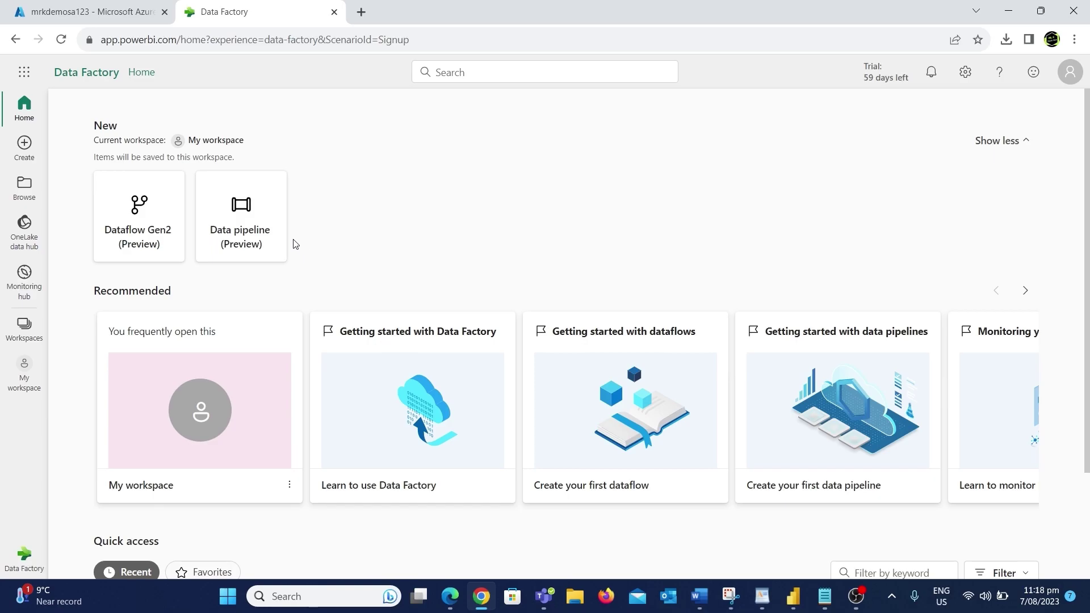
left_click(238, 219)
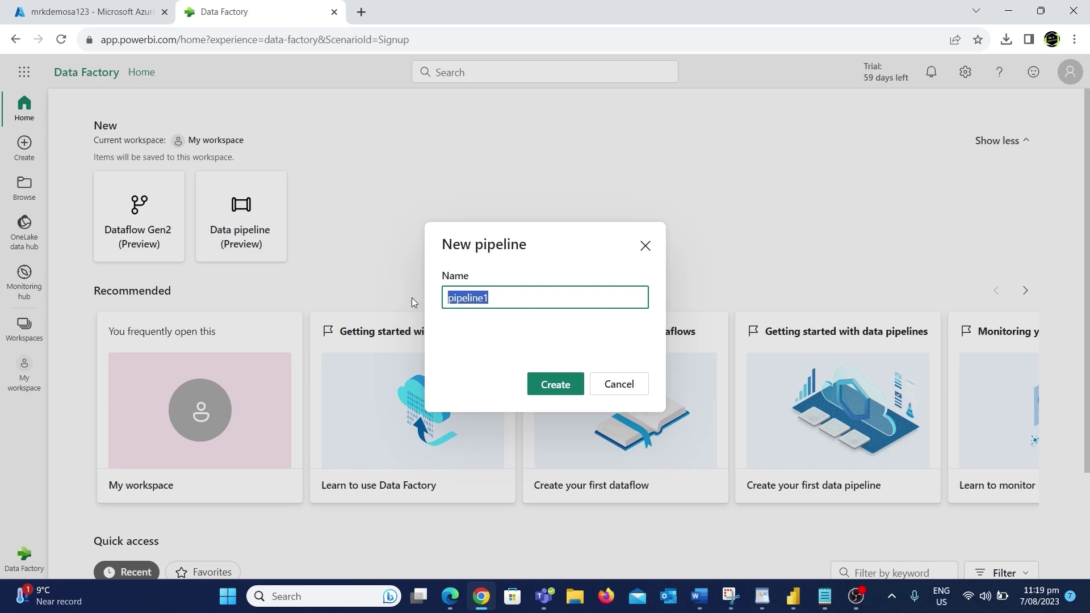
type("first pipeline in fabric")
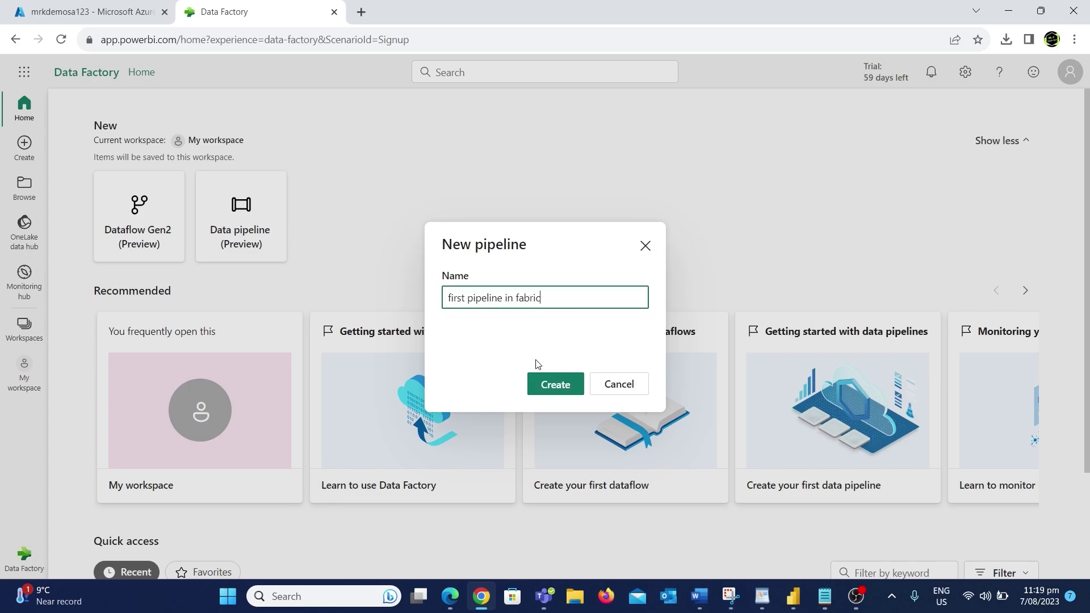
left_click(558, 386)
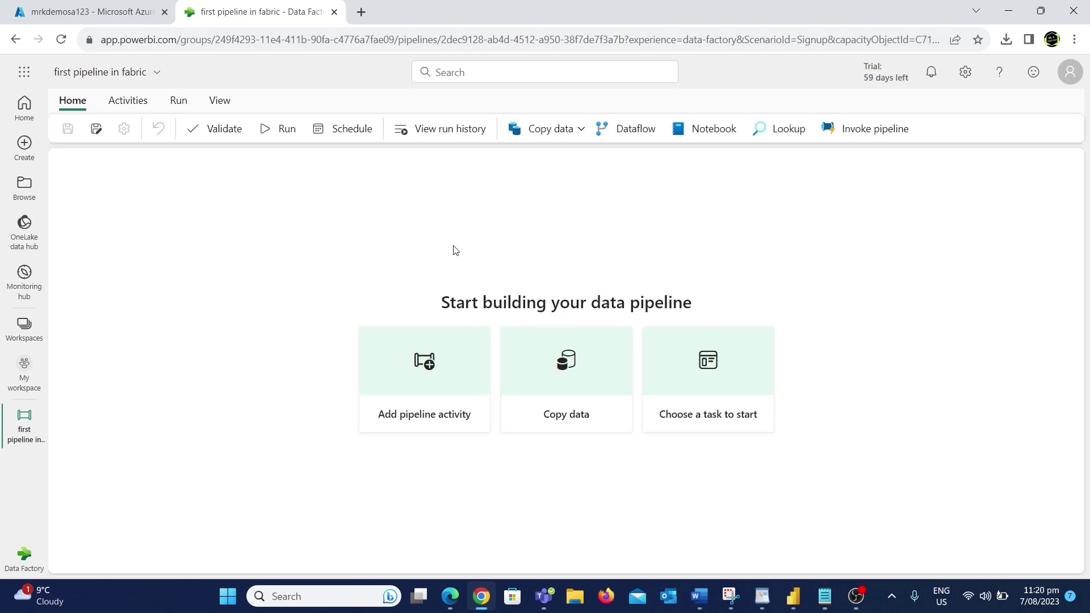
Switch to the Azure portal and view the files in the test container of storage account mrkdemosa123
left_click(61, 13)
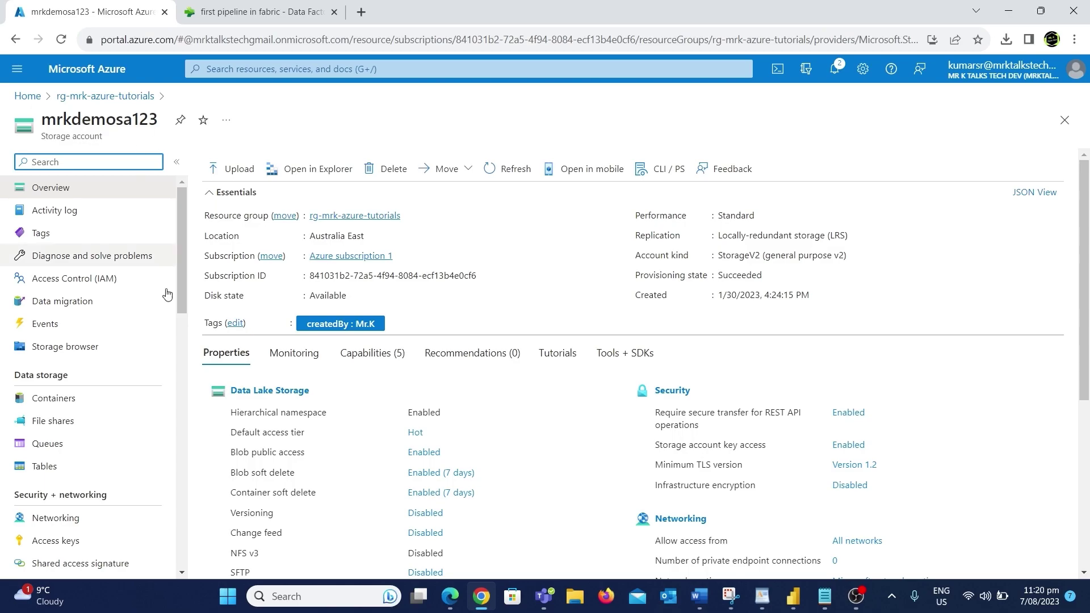
left_click(83, 401)
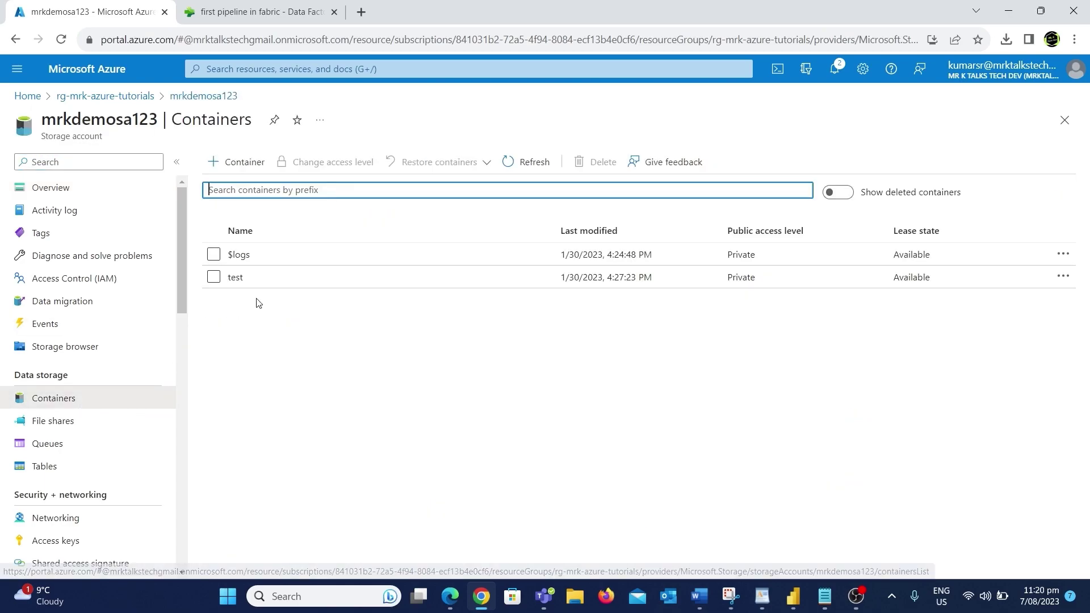
left_click(236, 277)
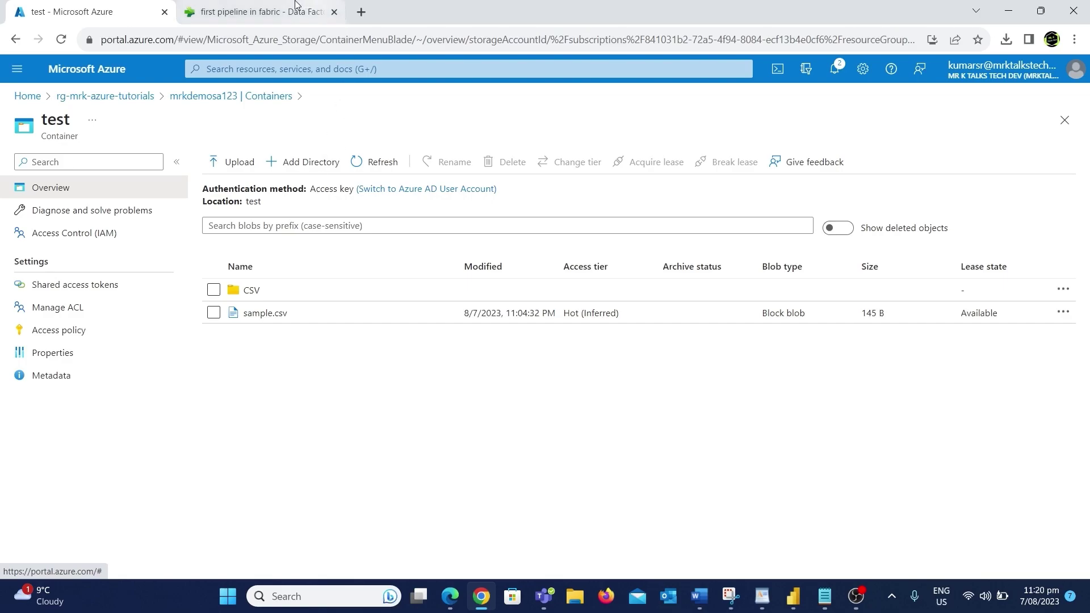
Return to the Fabric pipeline, add a Copy data activity to the canvas and place it in the upper part
left_click(260, 15)
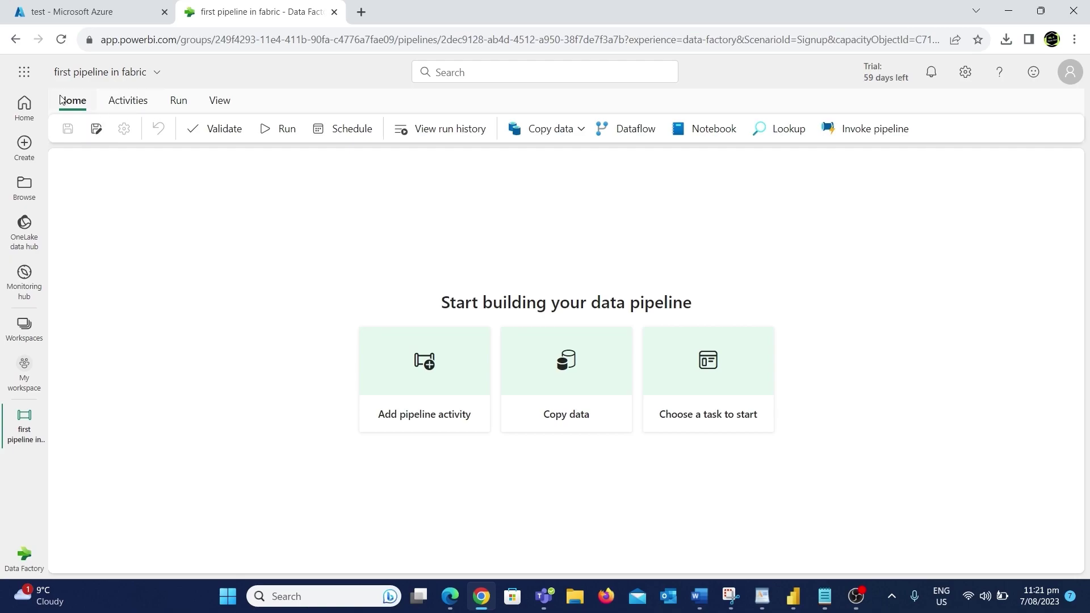
left_click(129, 104)
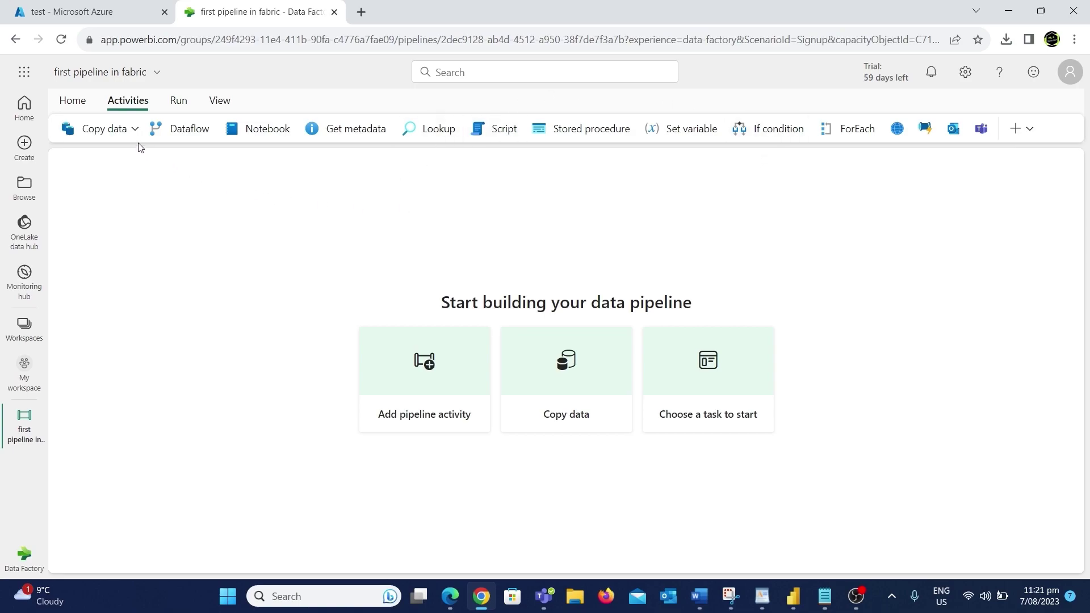
left_click(110, 135)
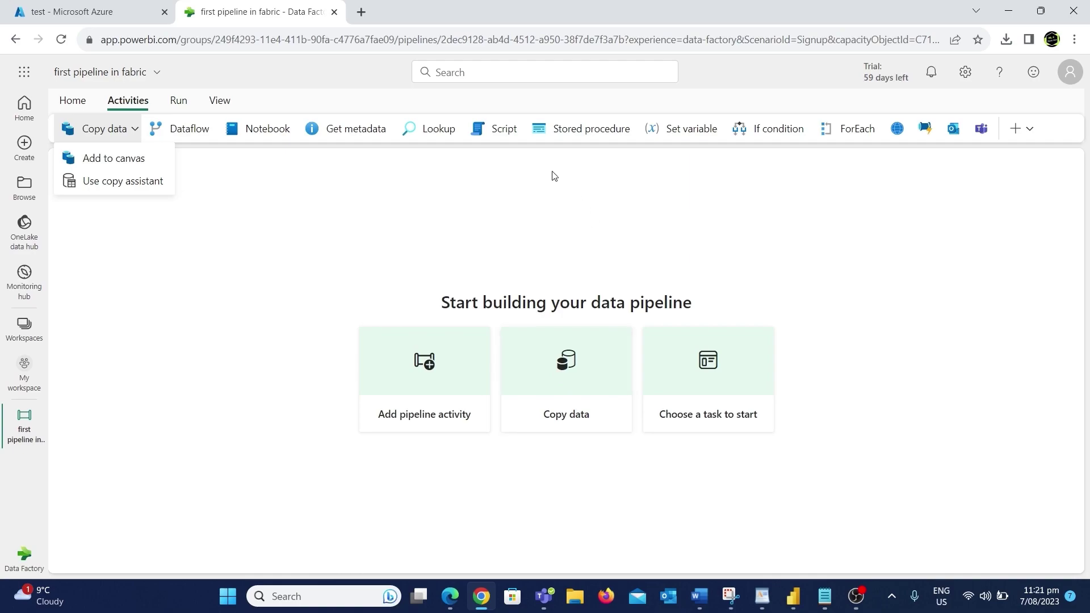
left_click(91, 168)
left_click_drag(129, 229, 274, 235)
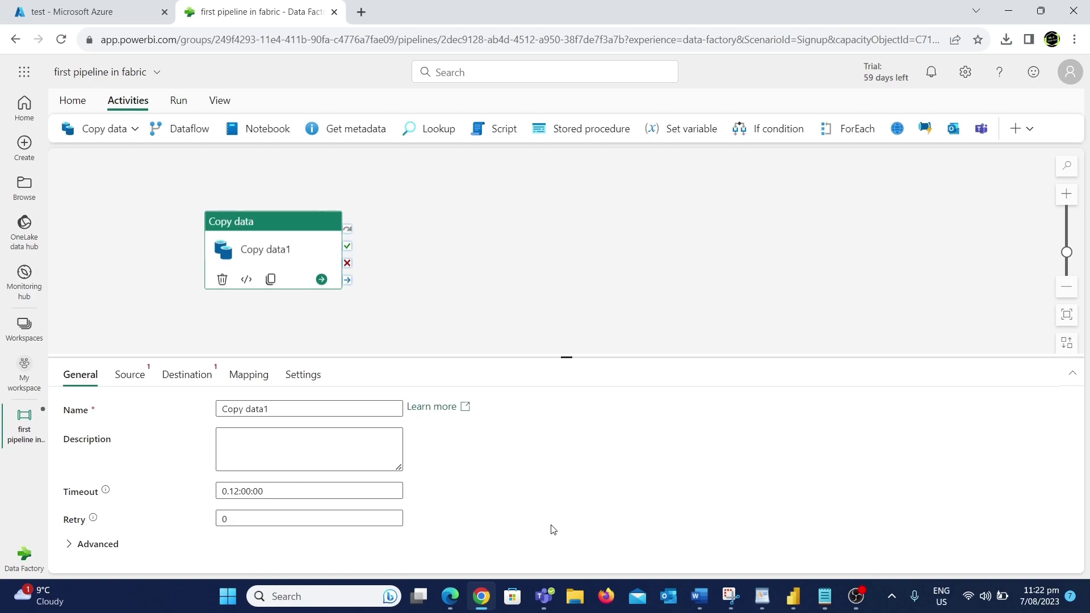
Rename the Copy data activity to "Copy csv"
left_click_drag(284, 412, 251, 411)
key("BackSpace")
key("BackSpace")
type("csv")
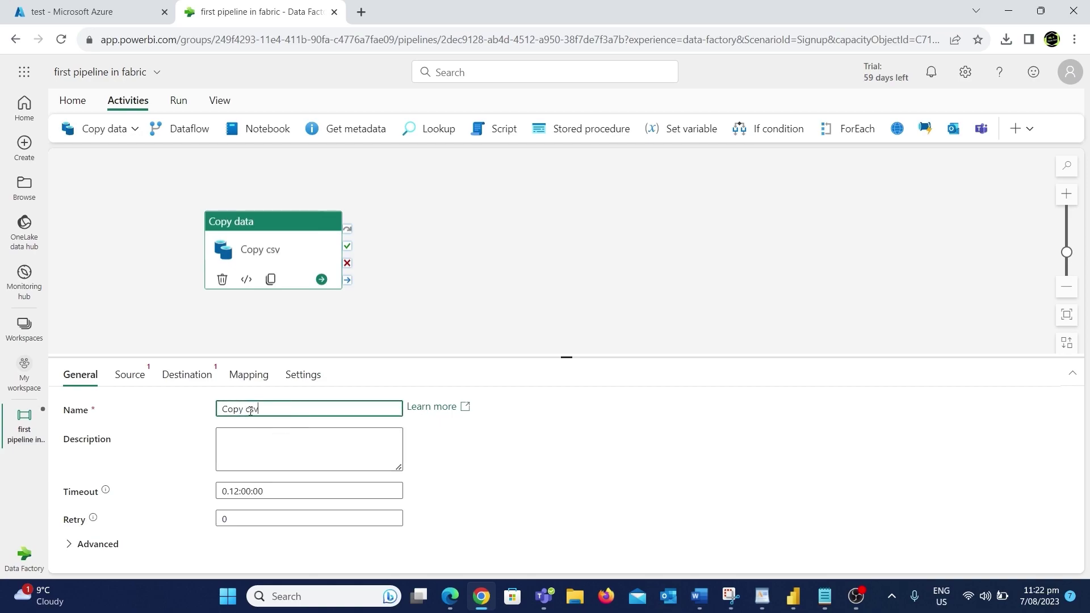
Set the activity's source to an external data store and start a new Azure Data Lake Storage Gen2 connection
left_click(144, 378)
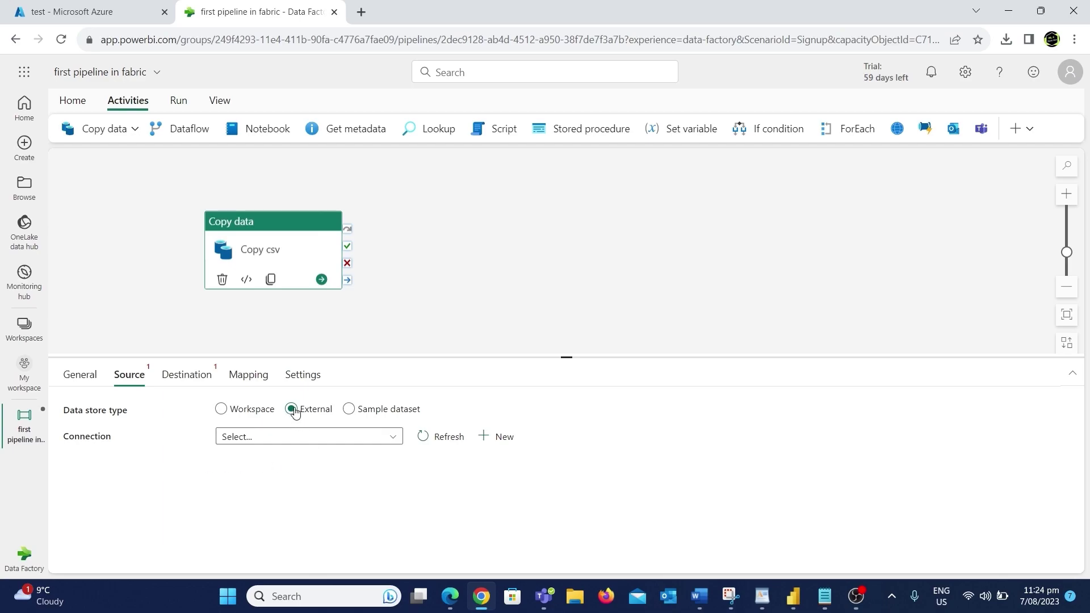
left_click(508, 437)
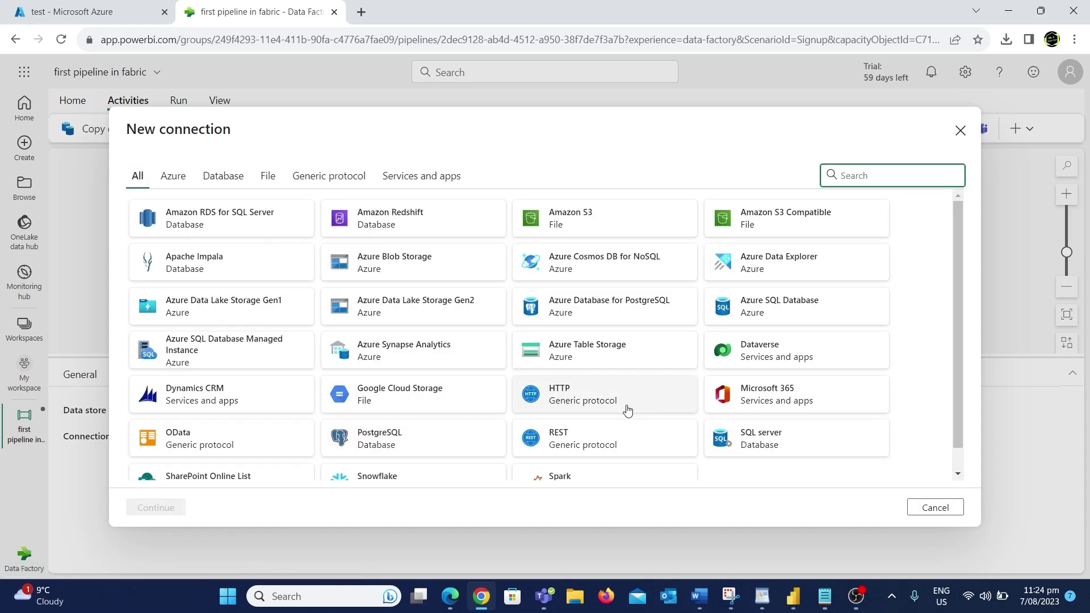
scroll(627, 407, "down", 1)
scroll(629, 408, "up", 1)
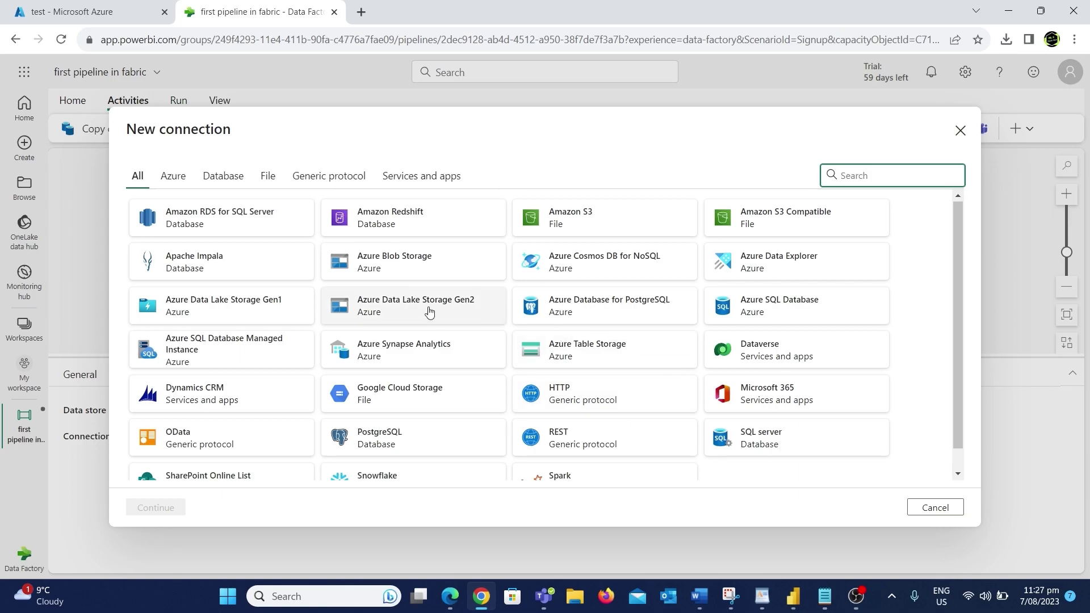
left_click(429, 312)
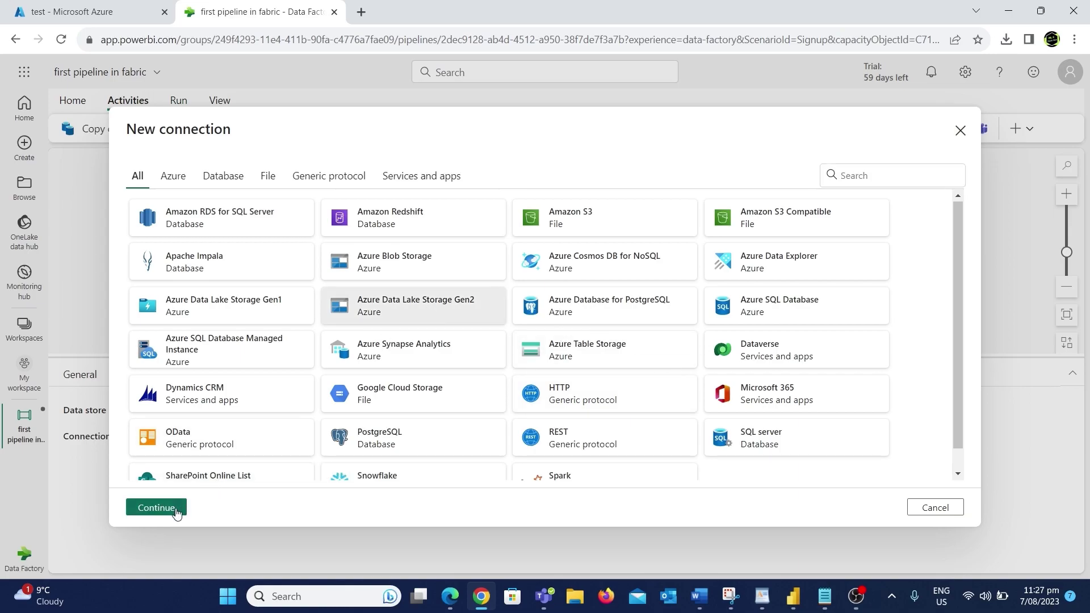
left_click(177, 511)
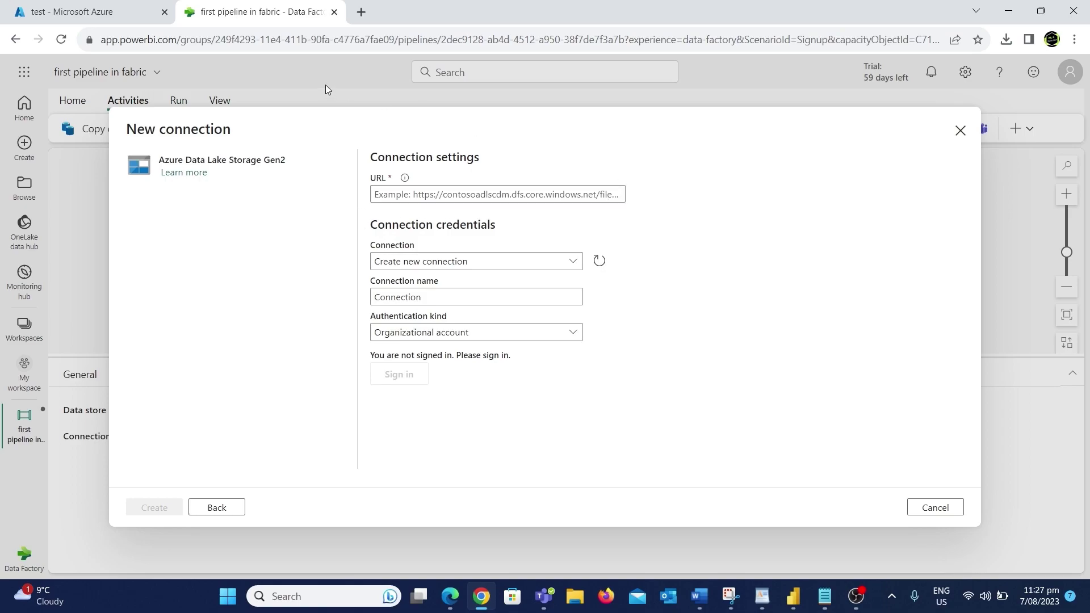
Copy the test container's URL from its properties in the Azure portal and paste it as the Fabric connection's URL
left_click(26, 7)
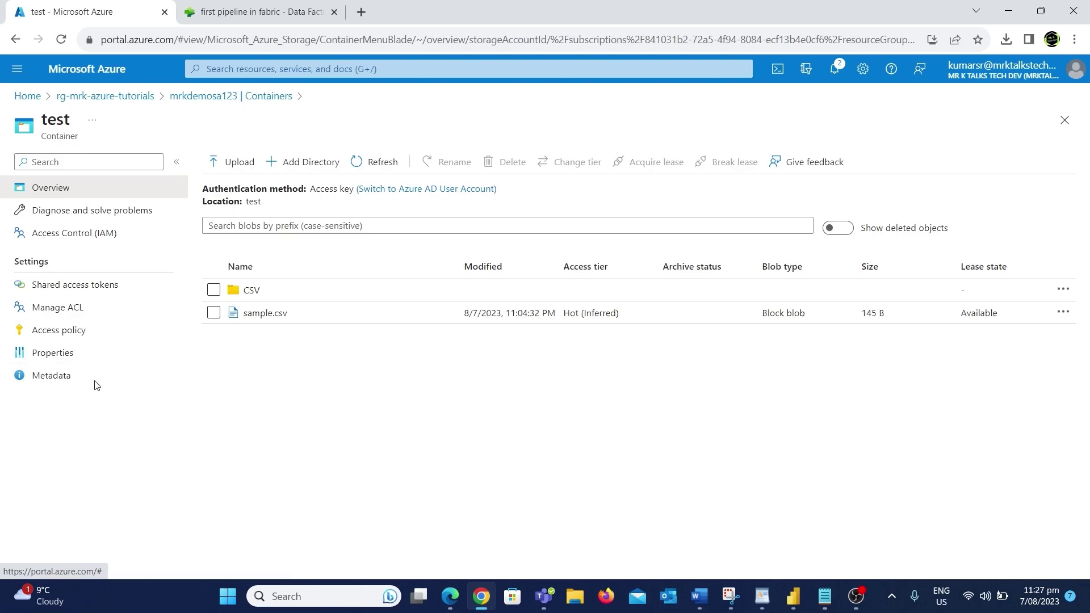
left_click(52, 353)
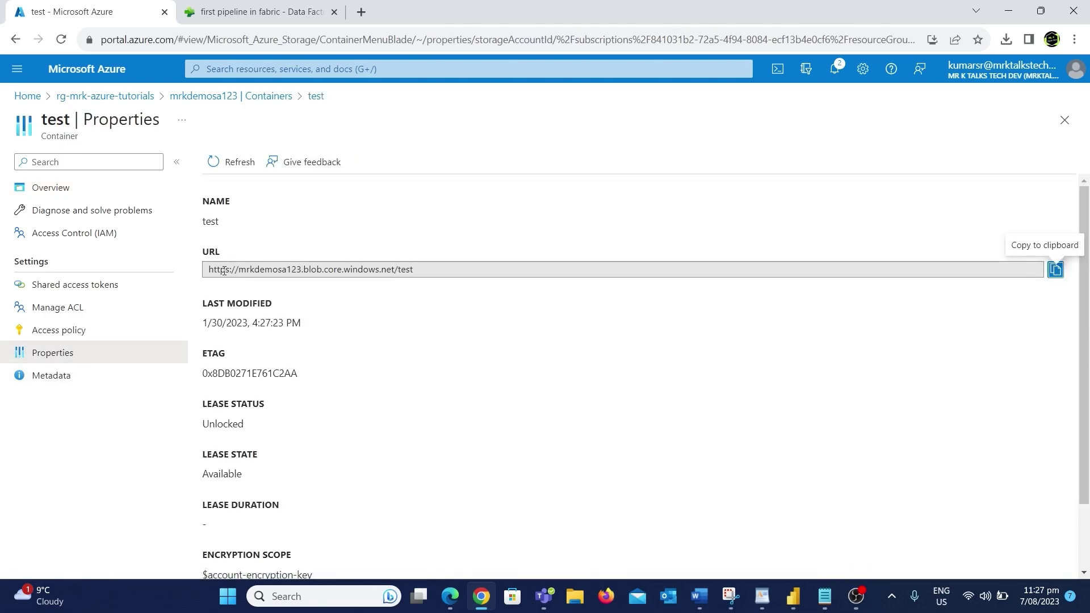
left_click(1058, 271)
left_click(263, 7)
left_click(408, 193)
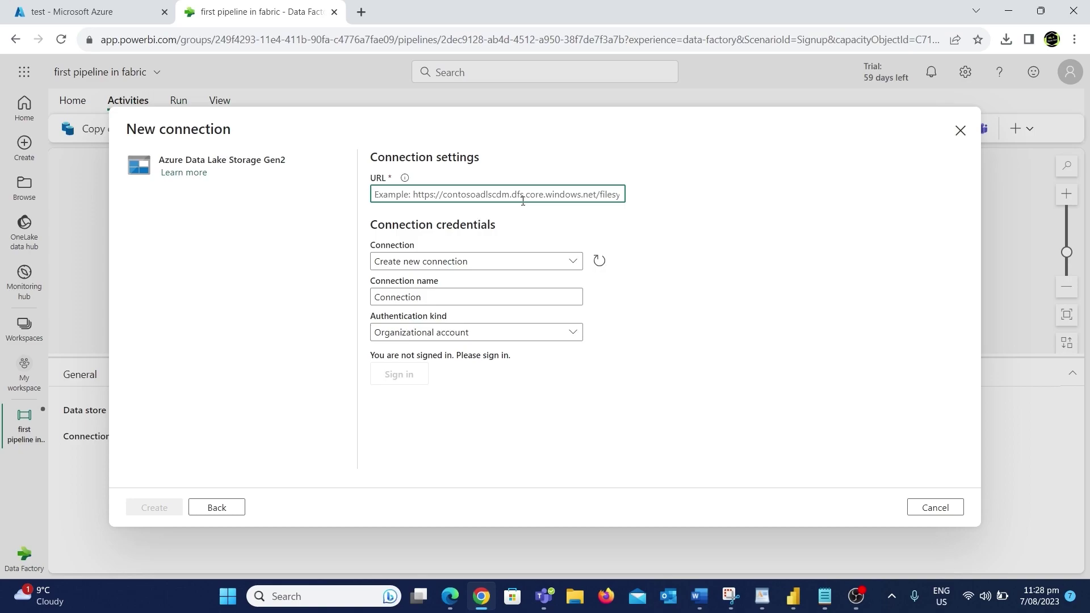
key("ctrl+v")
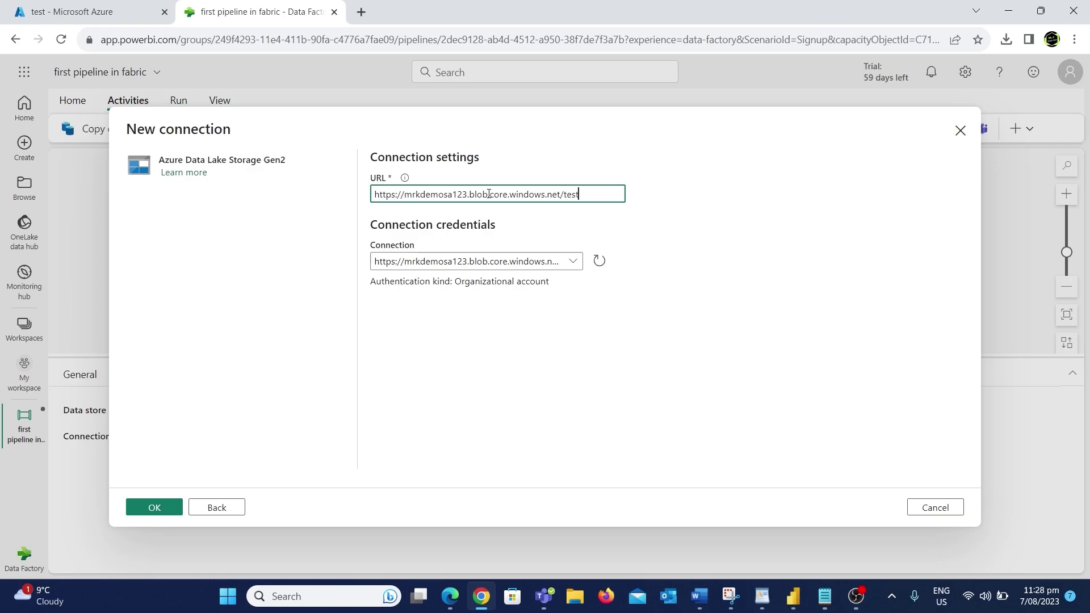
left_click(488, 194)
key("BackSpace")
key("BackSpace")
key("BackSpace")
key("BackSpace")
type("dfs")
left_click(766, 272)
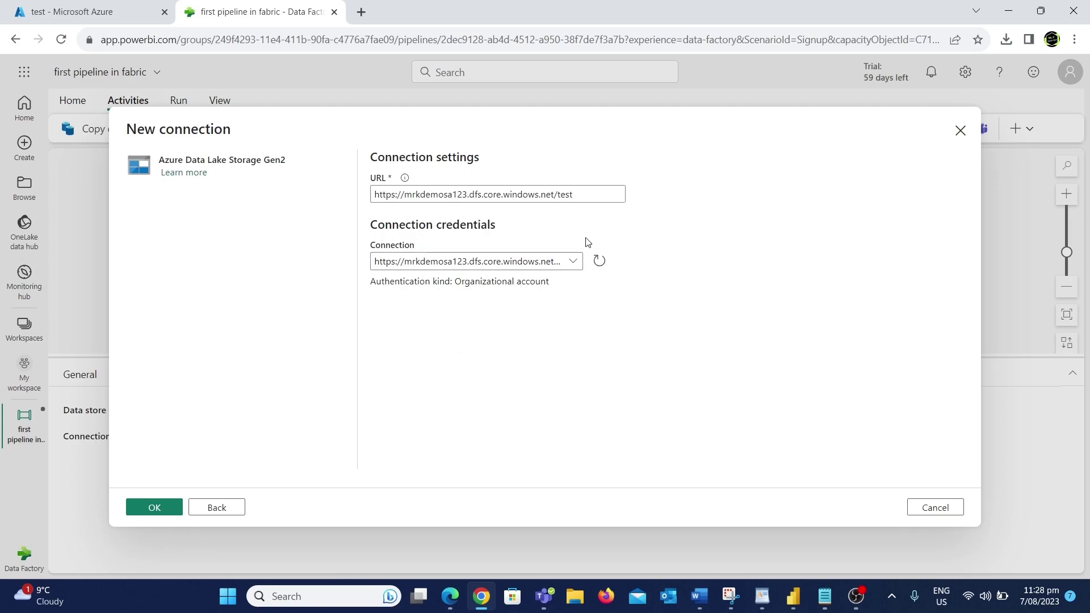
Choose to create new connection credentials named "source data lake" with Organizational account authentication
left_click(572, 269)
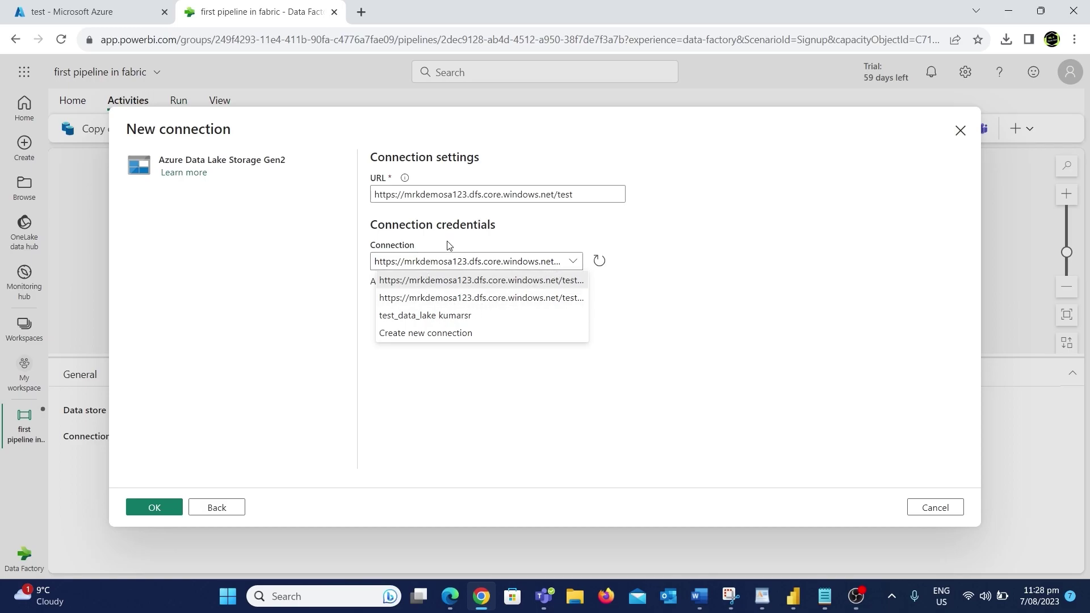
left_click(433, 335)
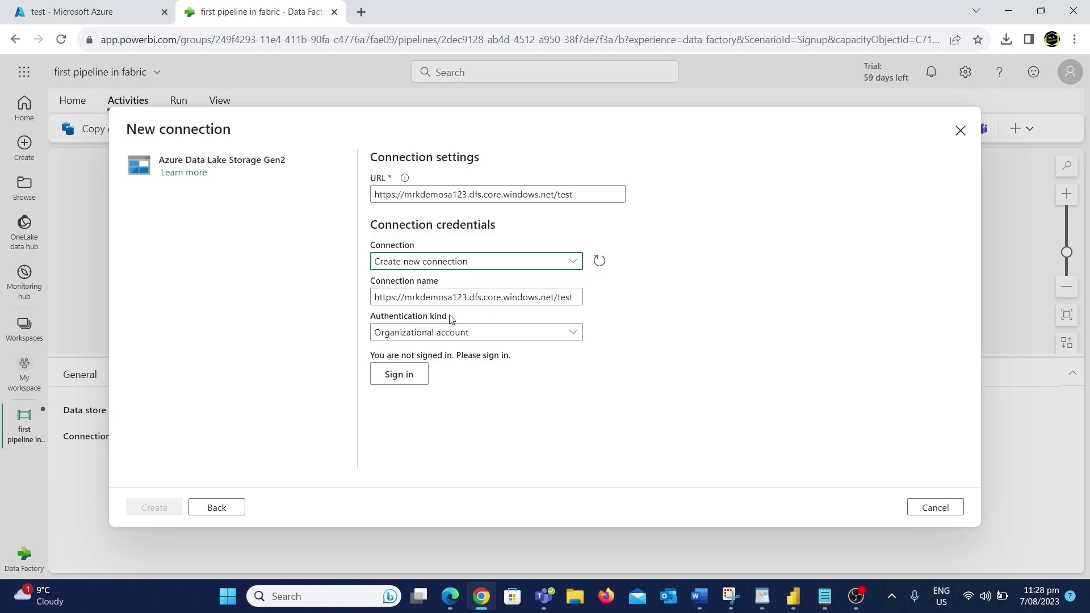
left_click(437, 299)
key("ctrl+a")
key("BackSpace")
type("source data lake")
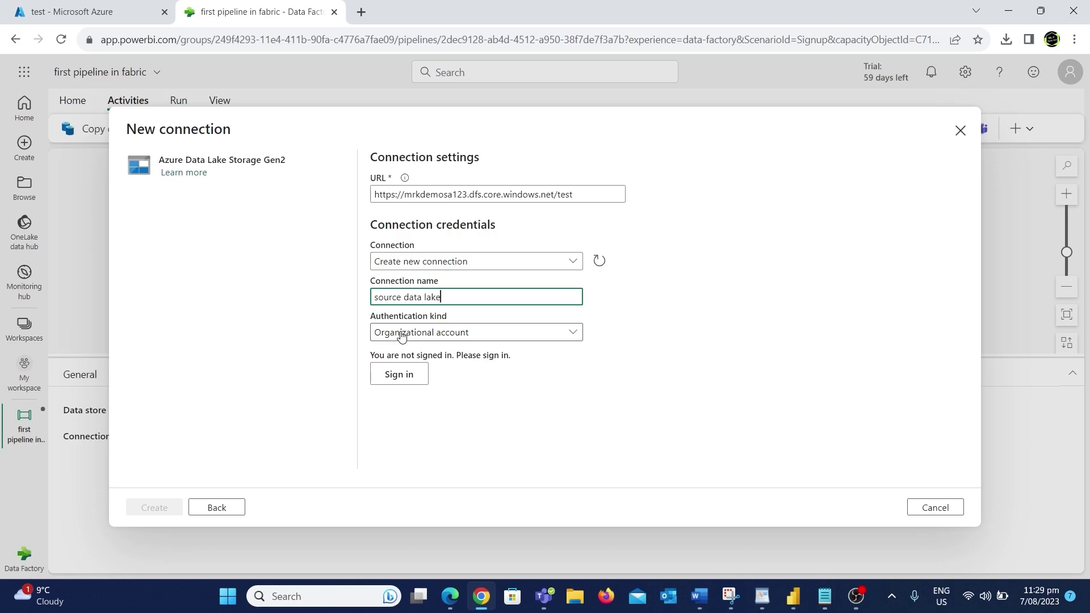
left_click(449, 336)
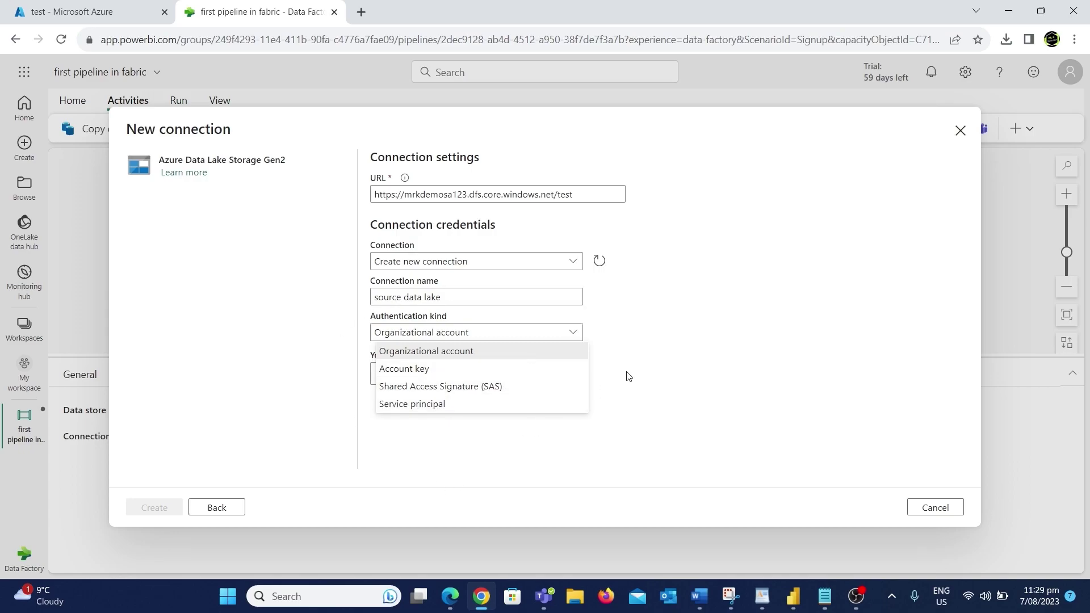
left_click(443, 353)
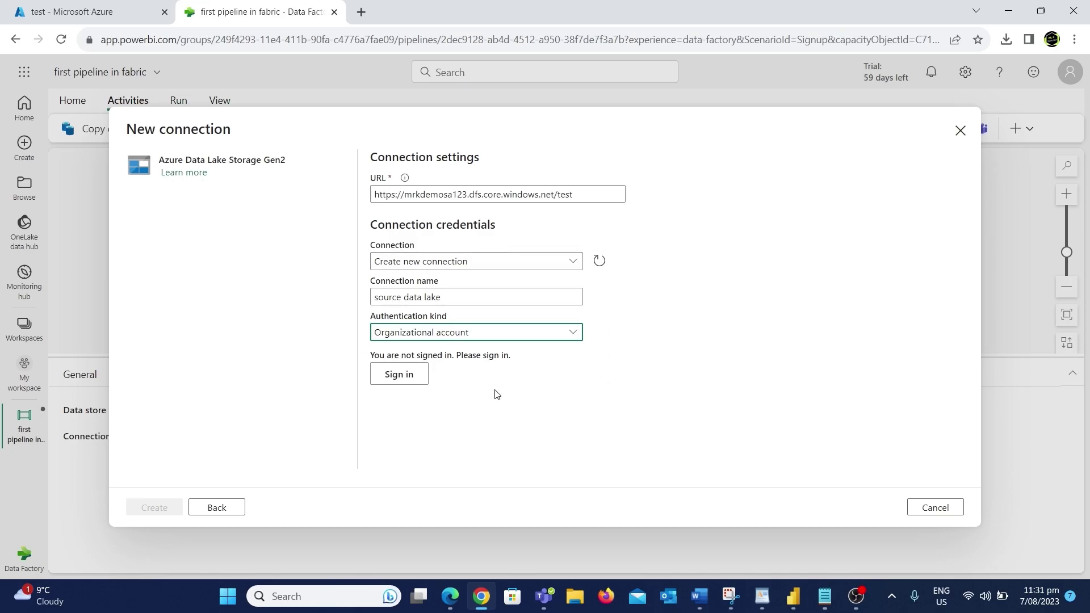
Switch to the Azure portal and examine the role assignments under access control of storage account mrkdemosa123
left_click(52, 5)
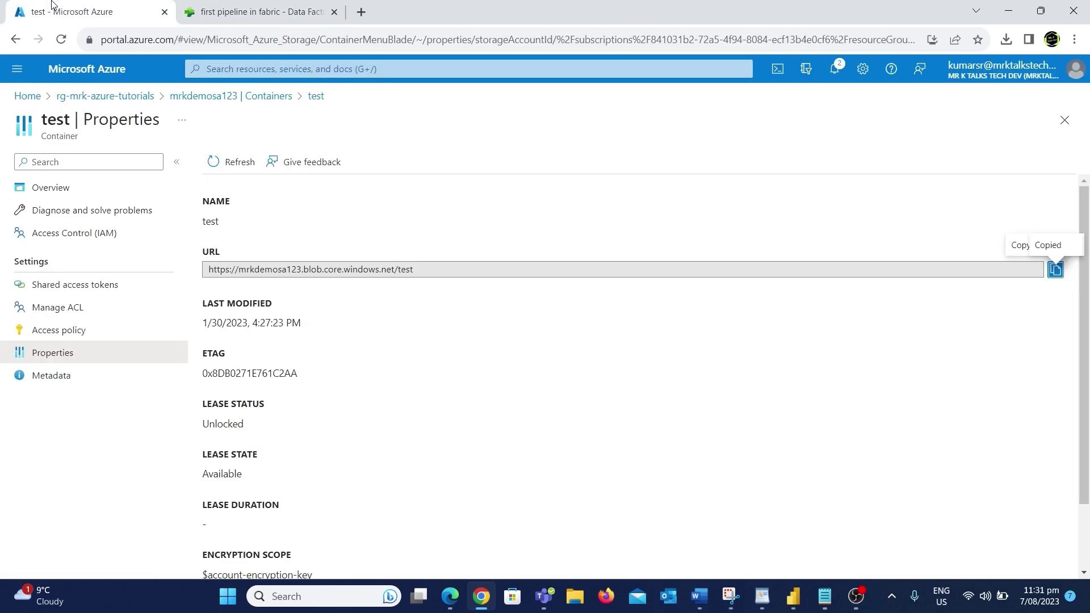
left_click(190, 96)
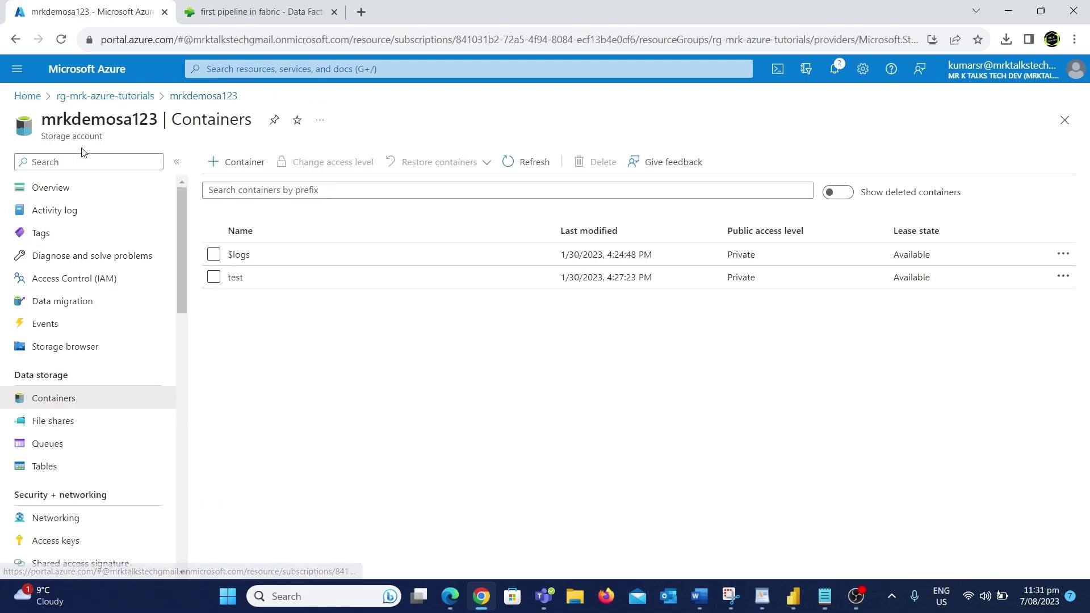
left_click(81, 279)
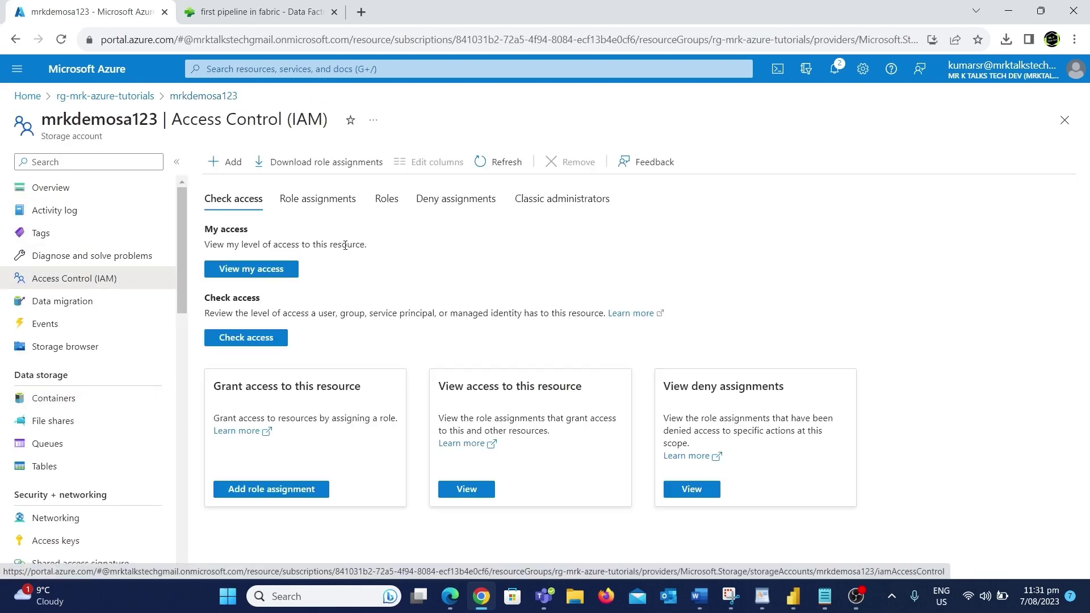
left_click(318, 199)
scroll(348, 472, "down", 1)
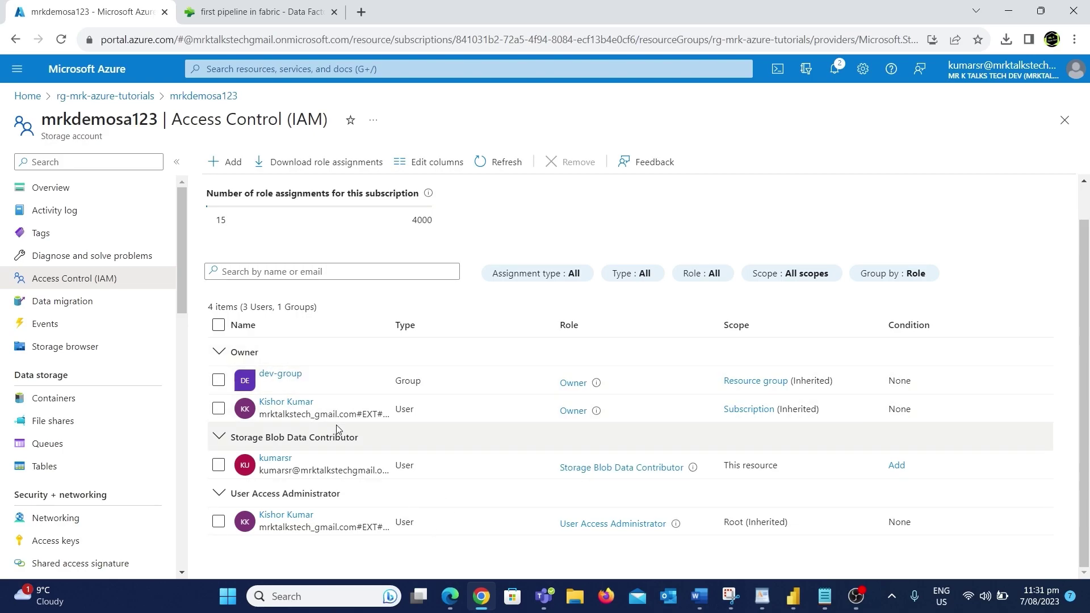
Return to the Fabric connection dialog, sign in with the organizational account and create the source data lake connection
left_click(255, 12)
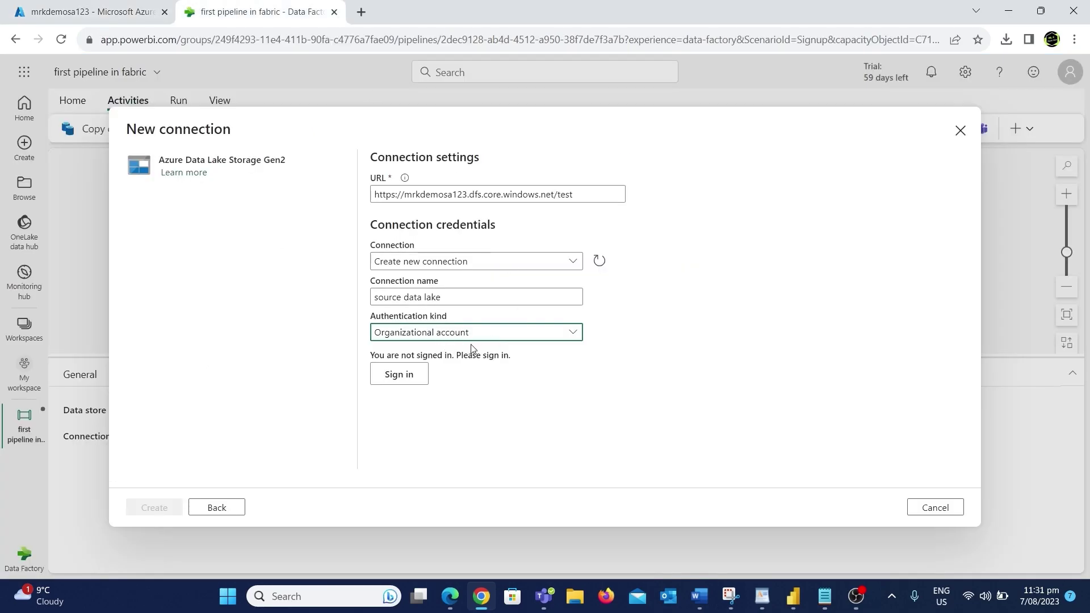
left_click(400, 375)
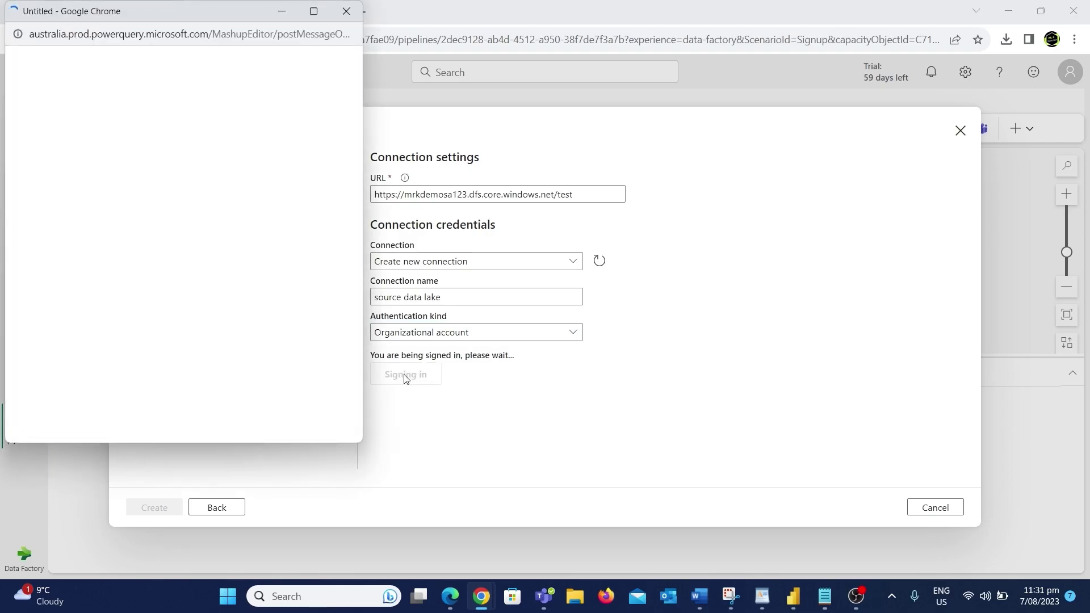
left_click(142, 147)
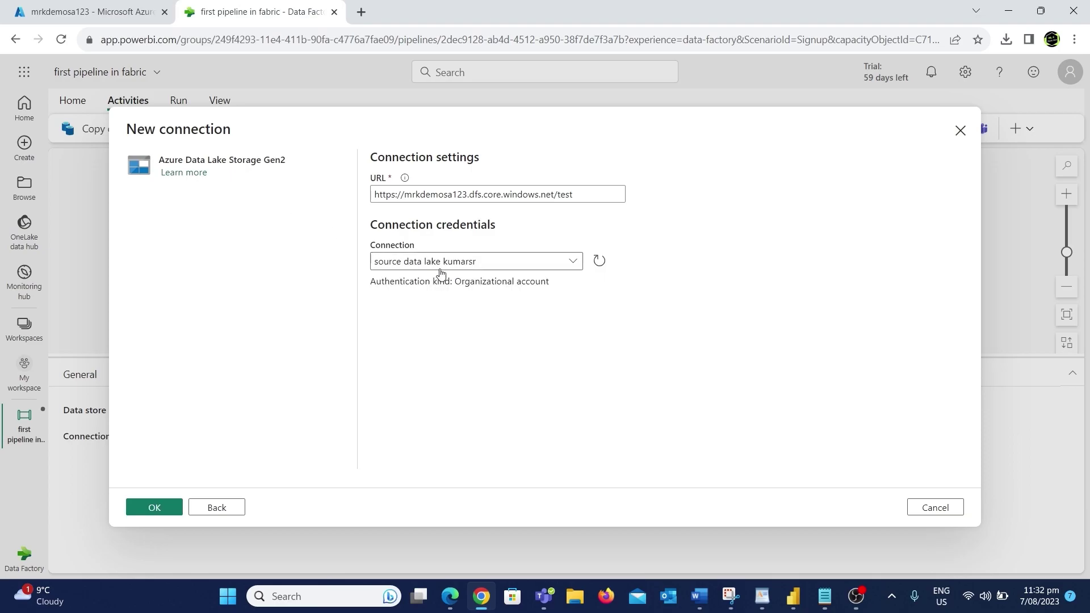
Apply the source data lake connection to the copy activity's source and test the connection
left_click(162, 509)
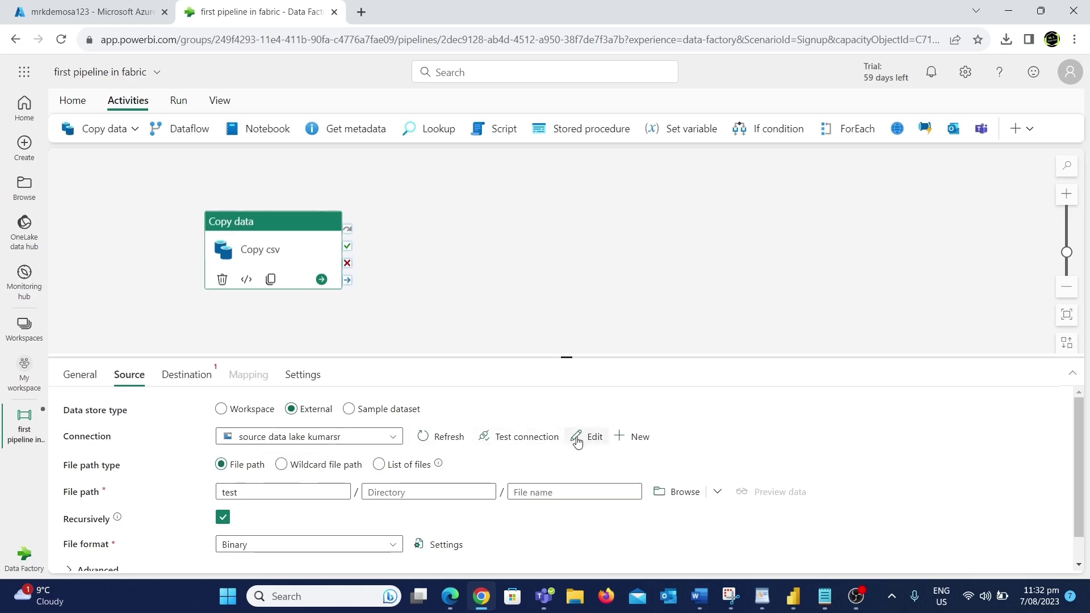
left_click(536, 443)
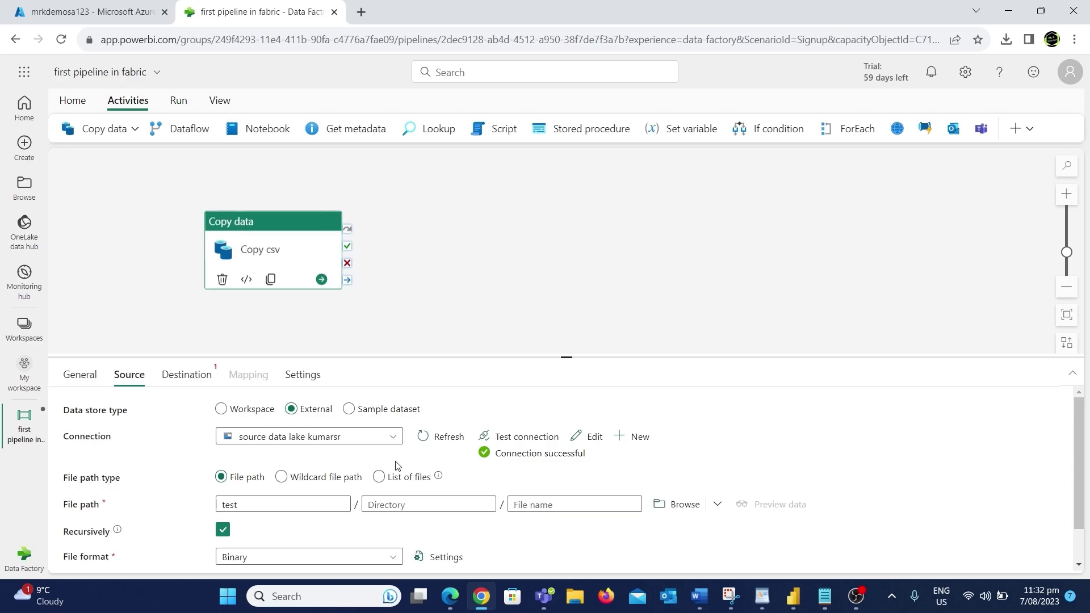
Browse the test container and select sample.csv as the source file
scroll(432, 482, "down", 1)
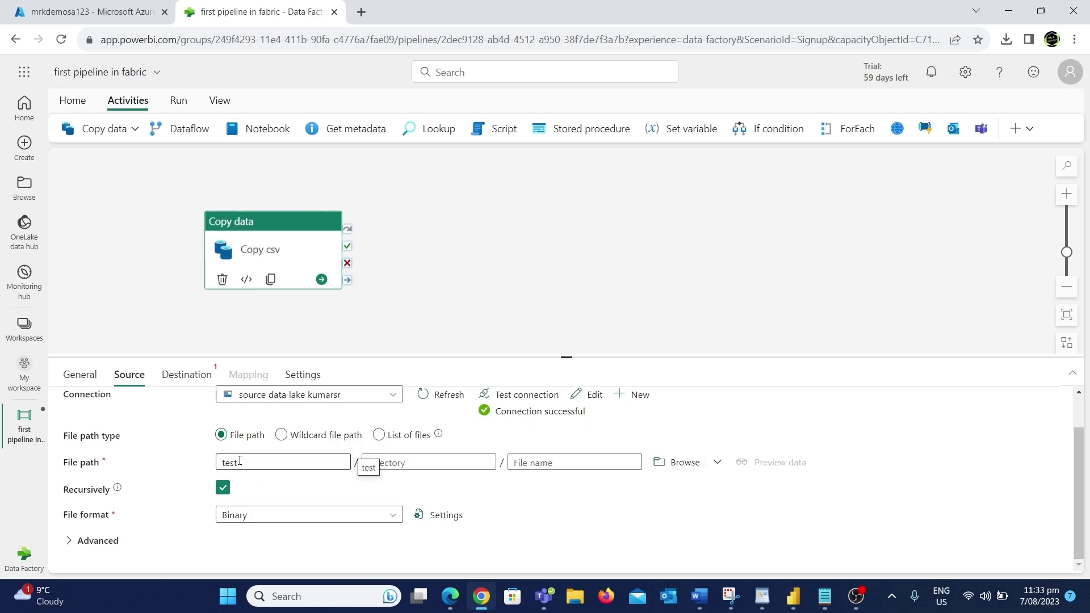
left_click(686, 462)
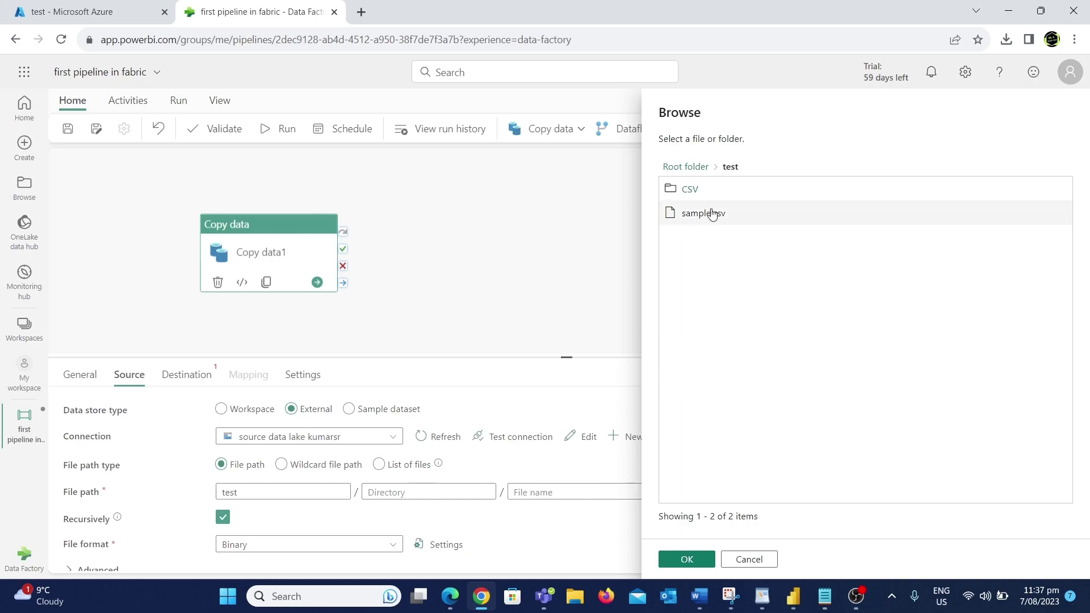
left_click(717, 220)
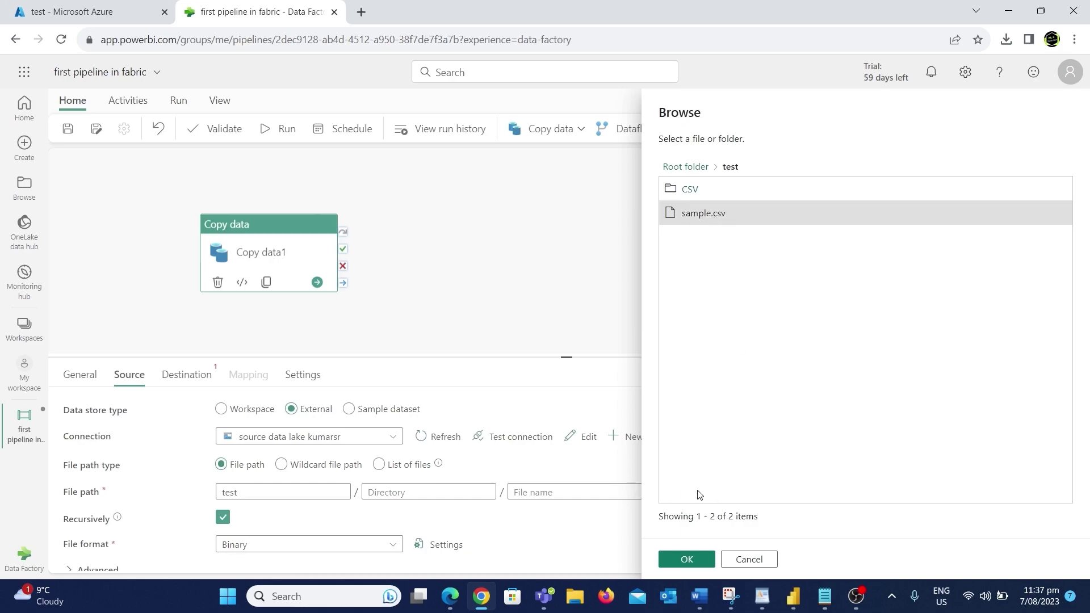
left_click(685, 559)
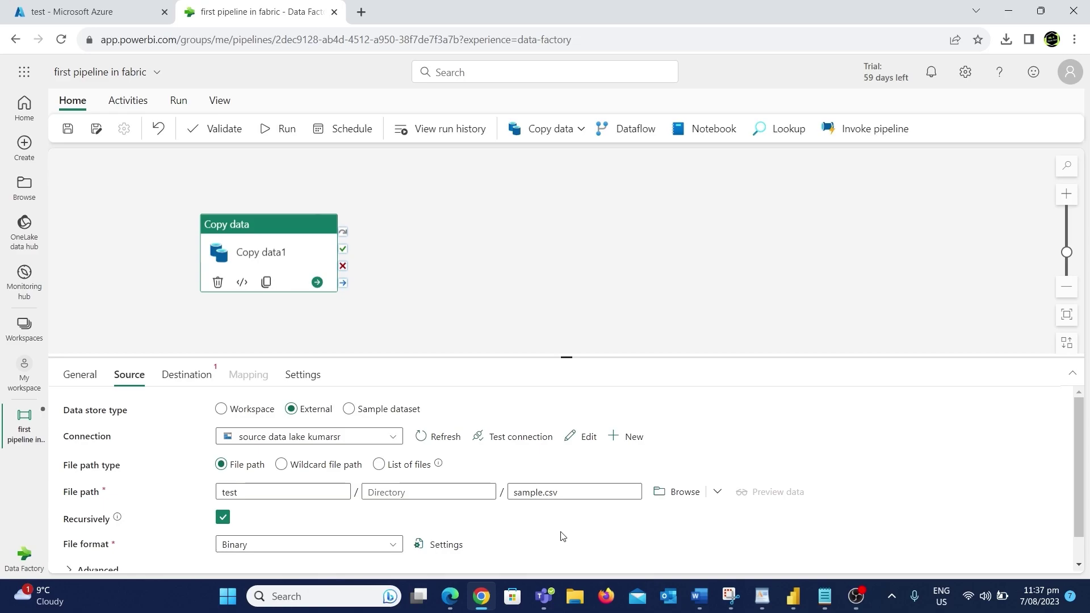
Set the source file format to DelimitedText and preview the data of sample.csv
scroll(469, 516, "down", 1)
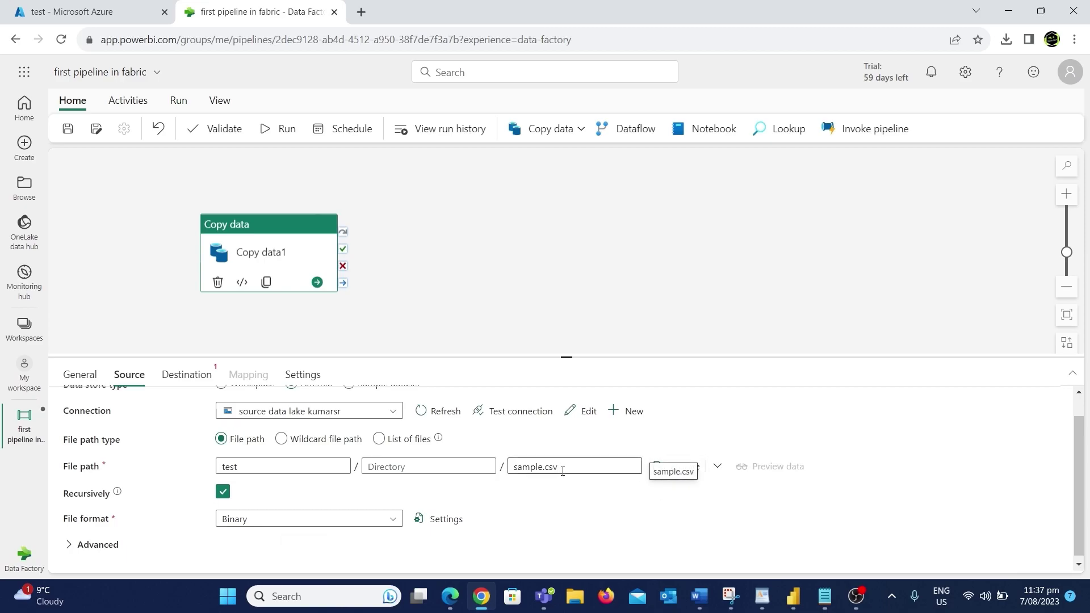
scroll(545, 500, "up", 1)
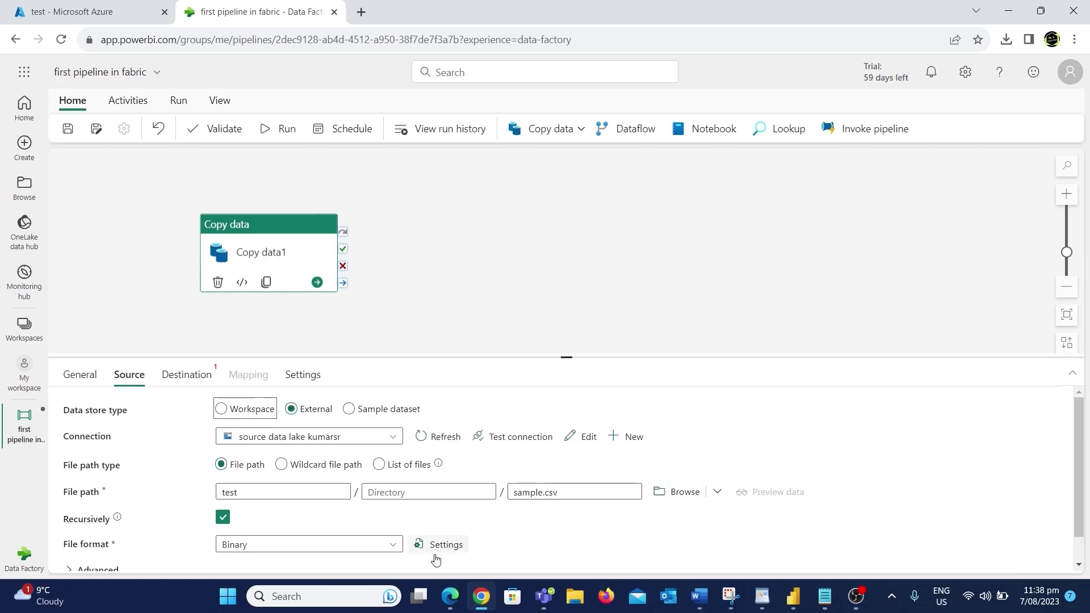
left_click(338, 546)
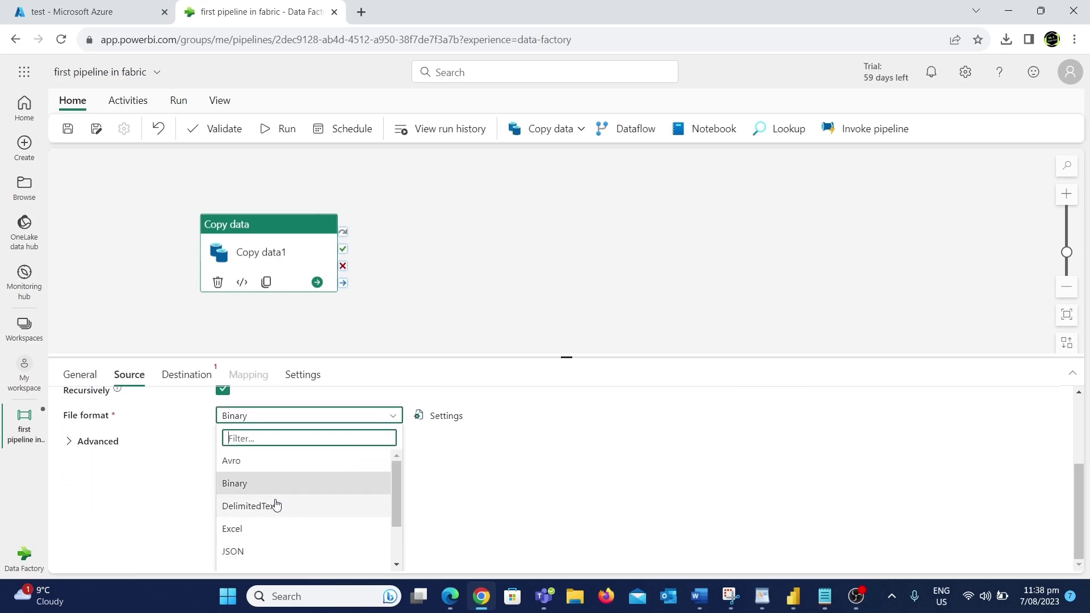
left_click(276, 505)
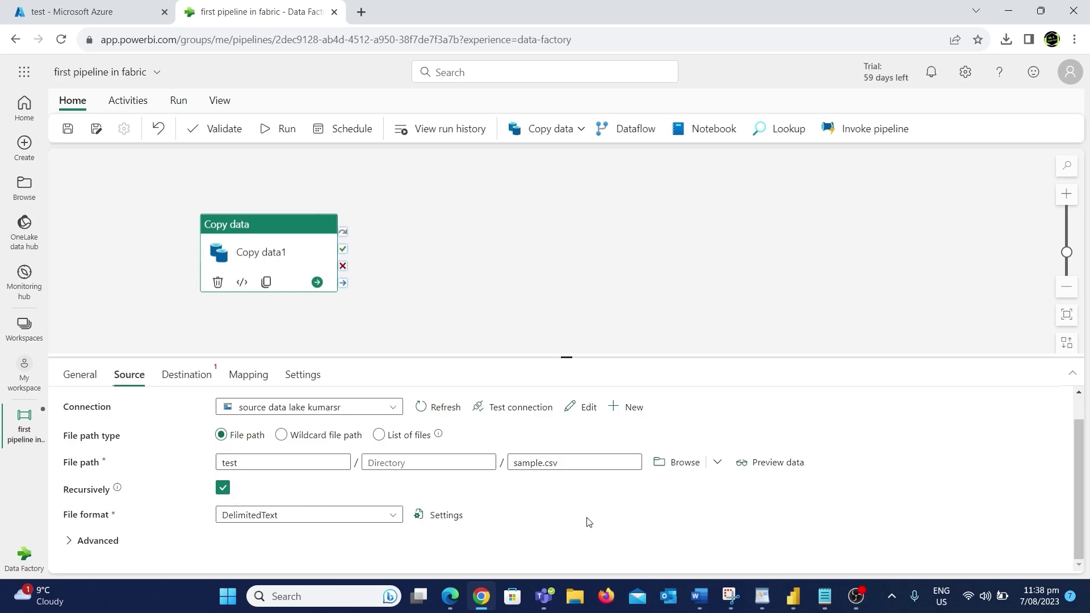
left_click(796, 463)
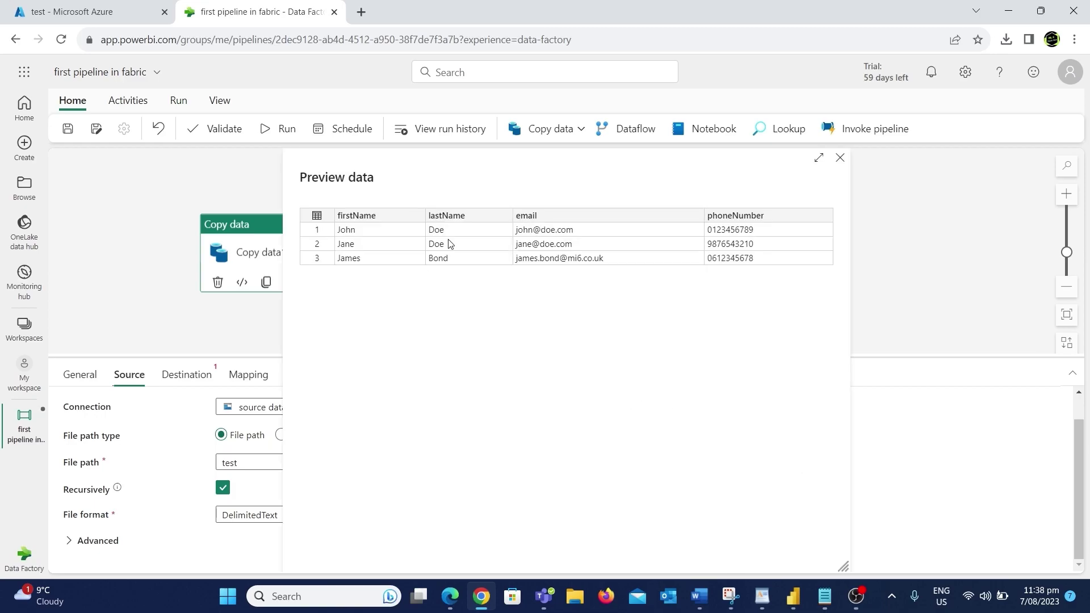
left_click(841, 159)
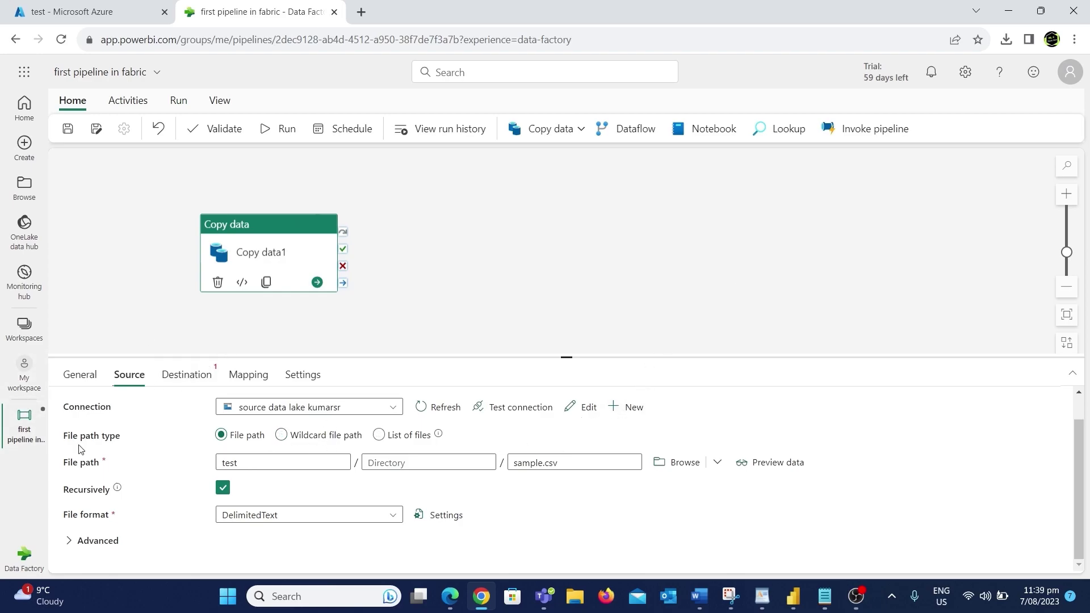
In the copy activity's destination settings, choose Lakehouse as the workspace data store type
left_click(200, 382)
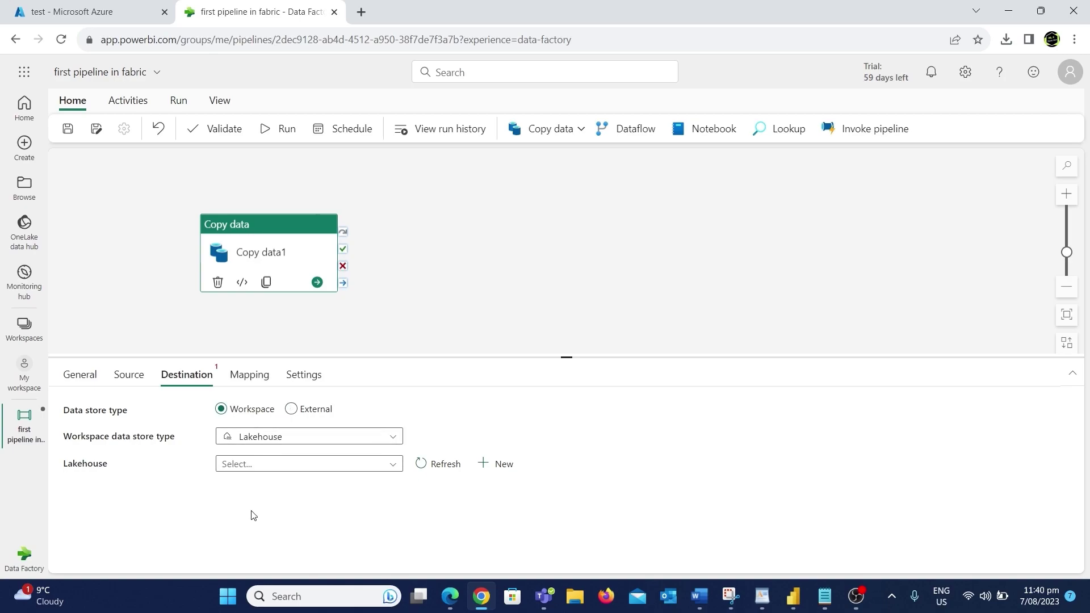
left_click(391, 444)
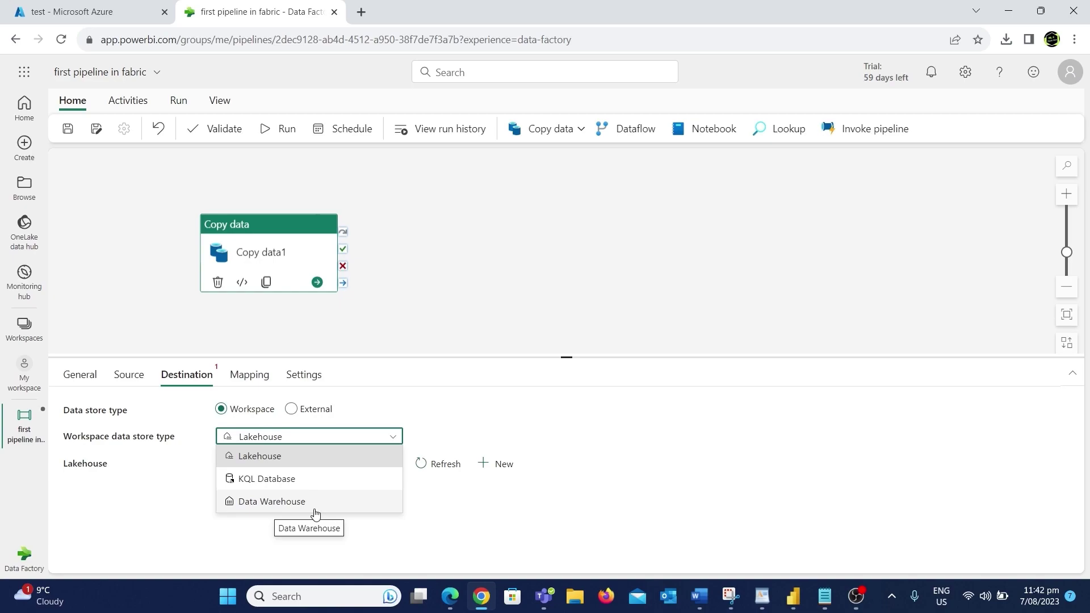
left_click(264, 463)
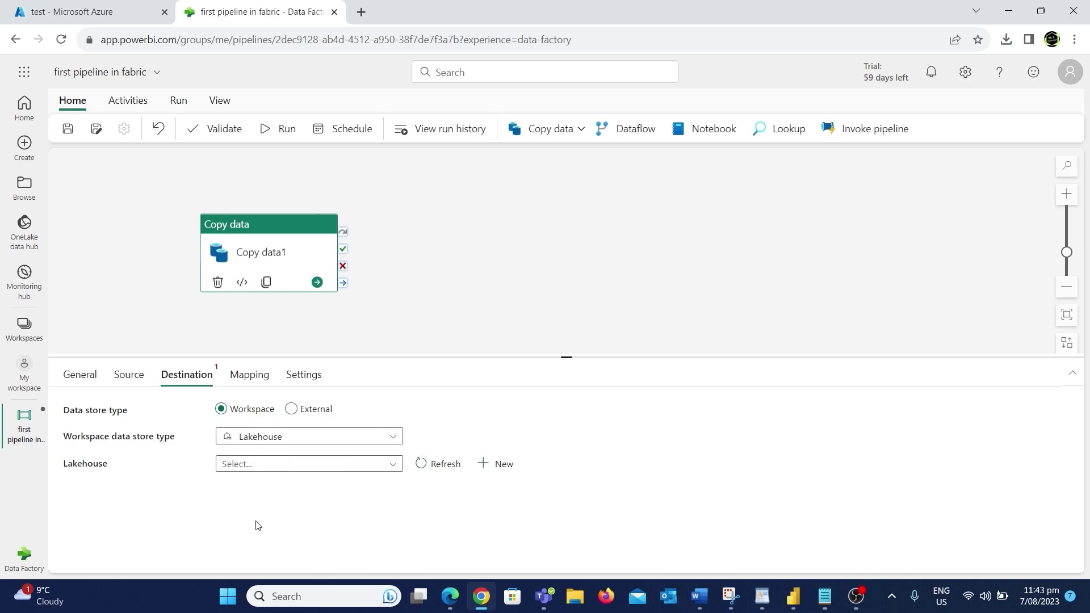
Create a new lakehouse named test_lakehouse as the copy activity's destination
left_click(253, 462)
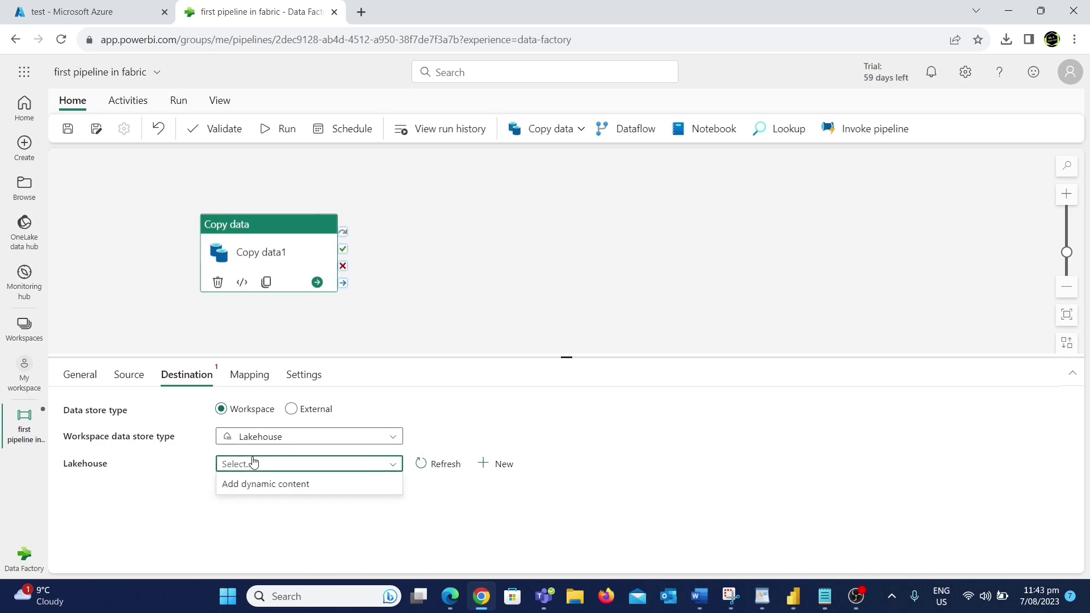
left_click(183, 519)
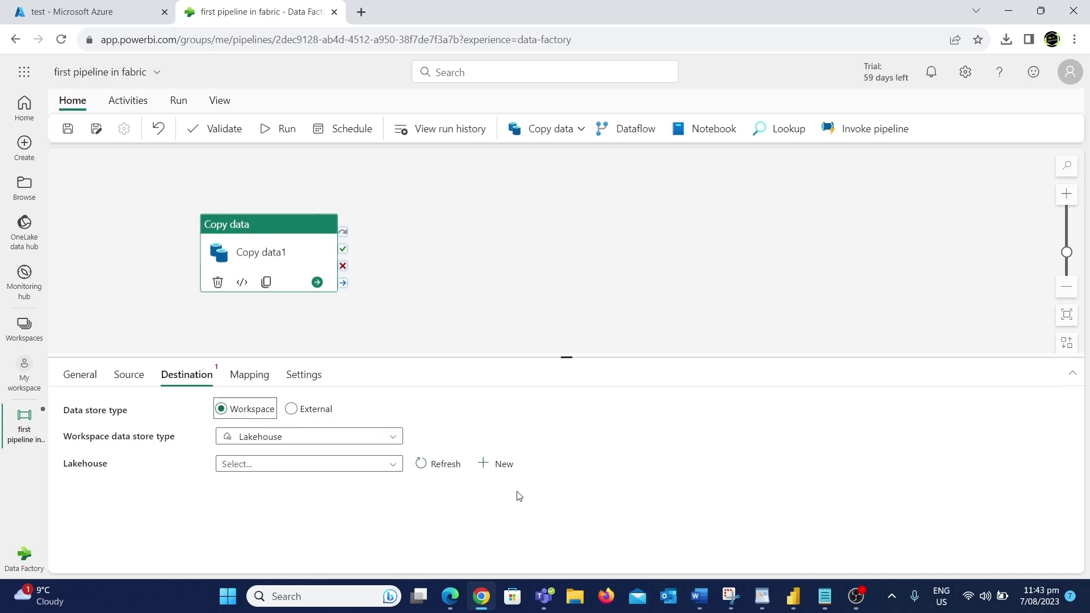
left_click(500, 465)
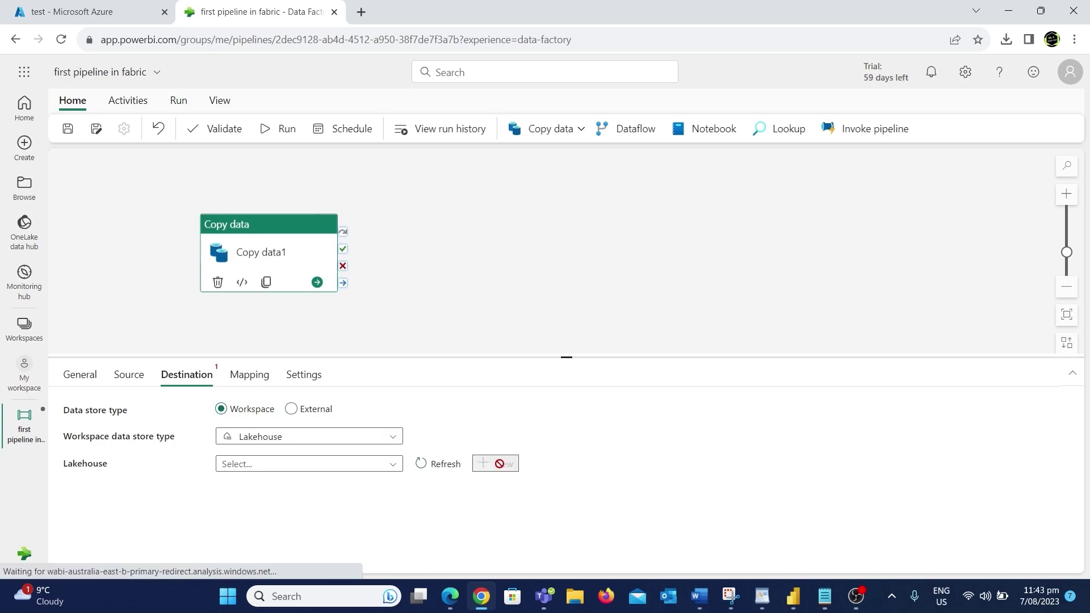
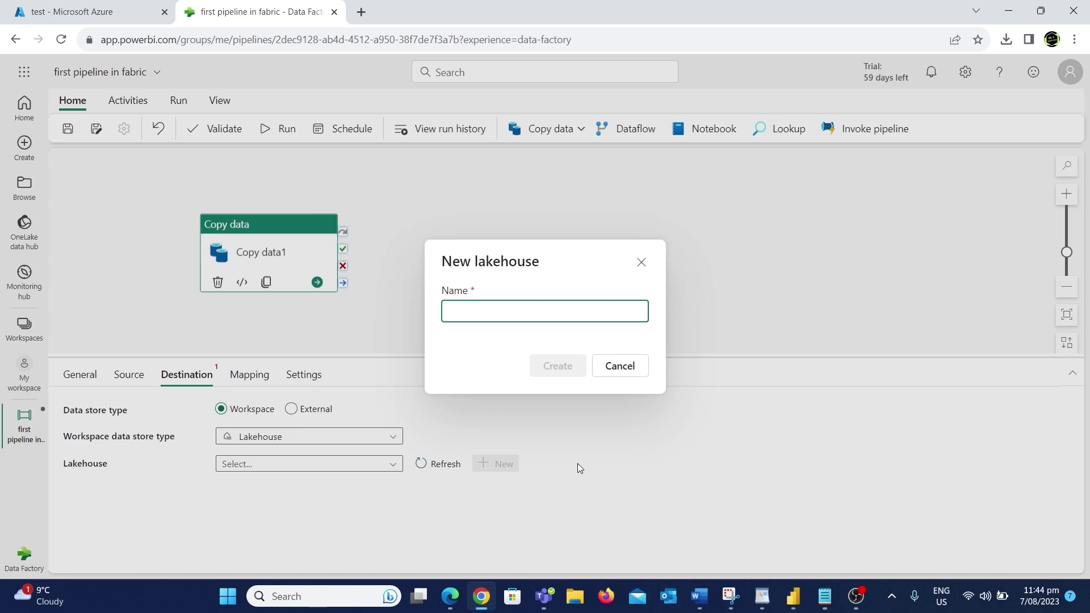
type("test_lakehouse")
left_click(555, 366)
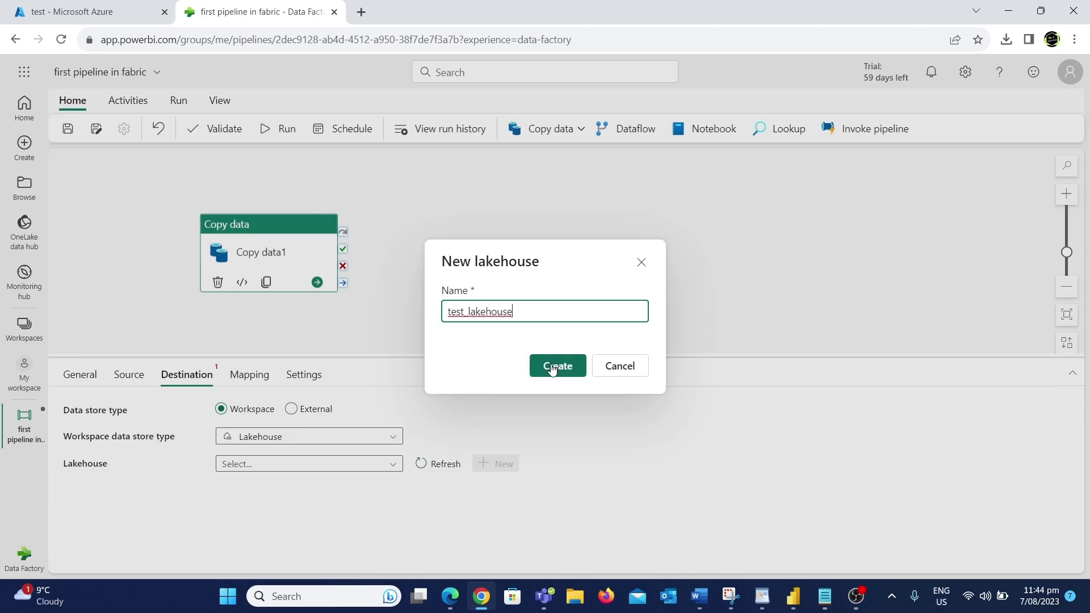
left_click(552, 368)
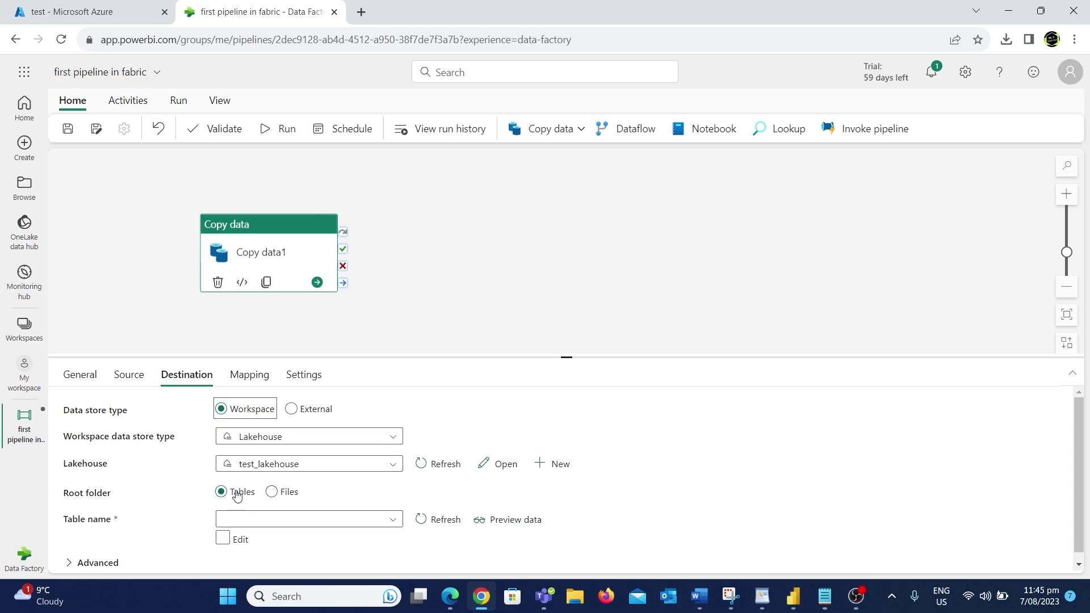
Examine the destination's table name choices and the advanced table action options for the Tables root folder
left_click(354, 522)
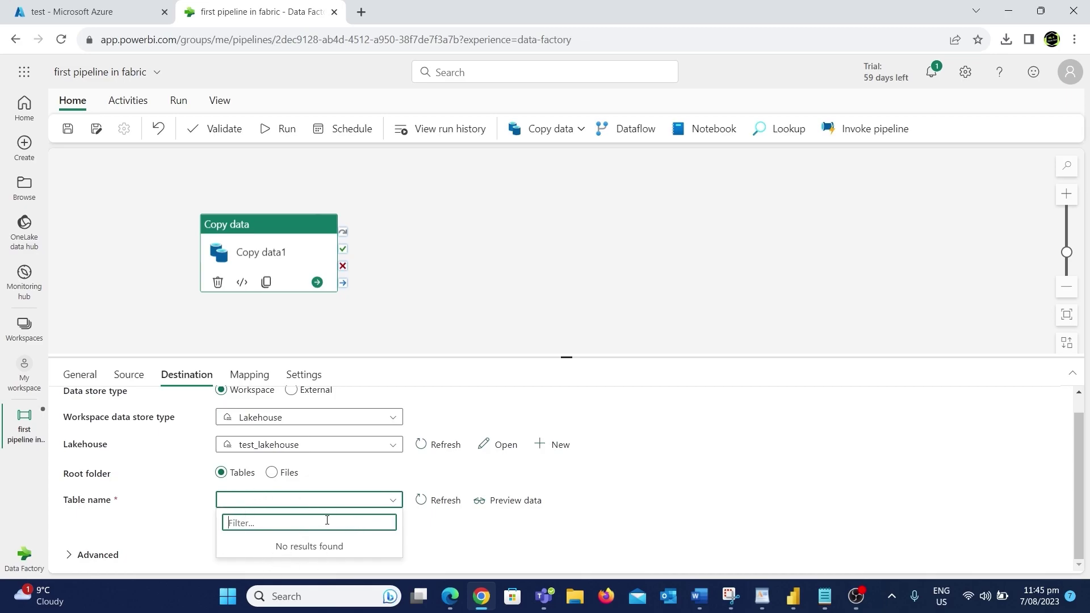
left_click(288, 498)
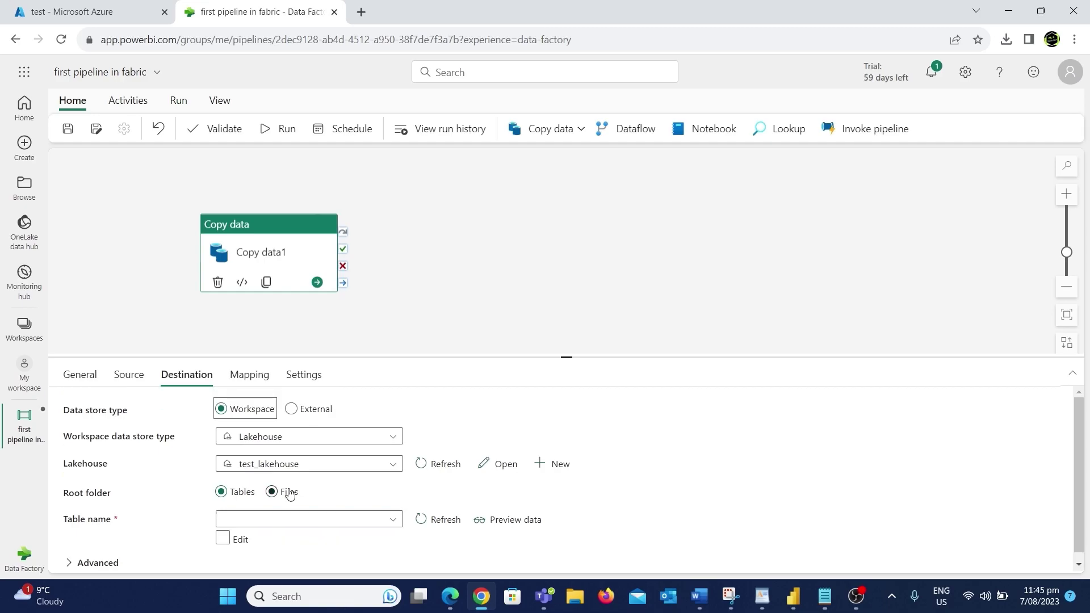
left_click(97, 564)
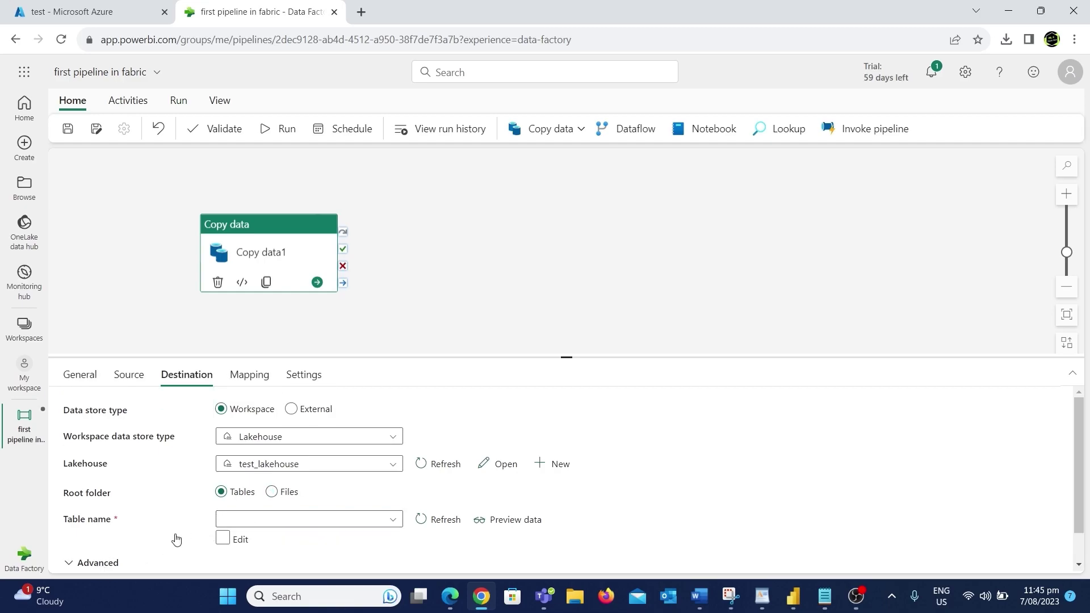
scroll(176, 540, "down", 1)
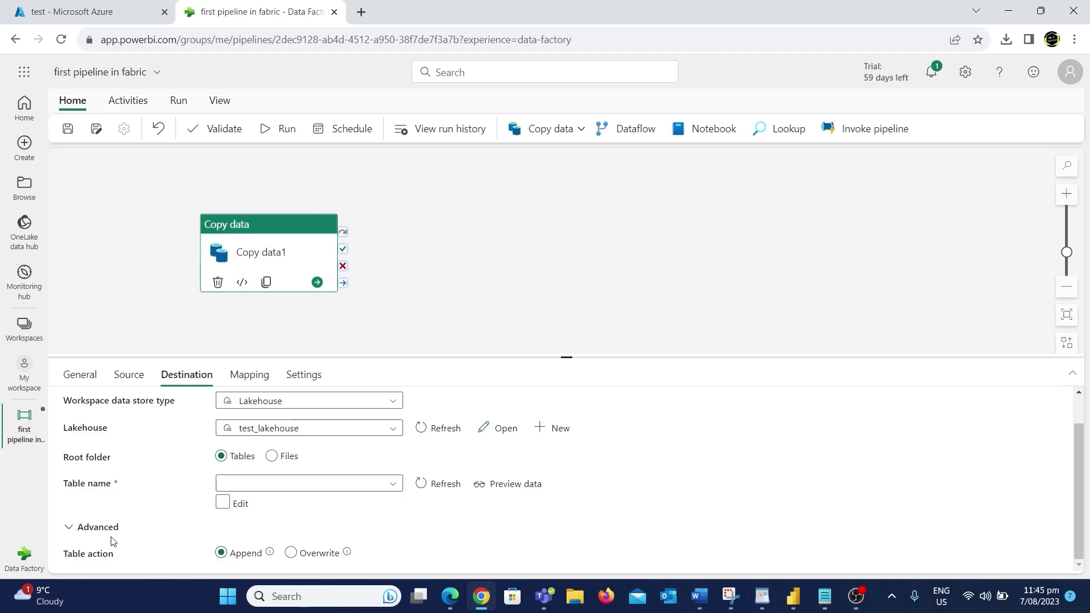
left_click(97, 528)
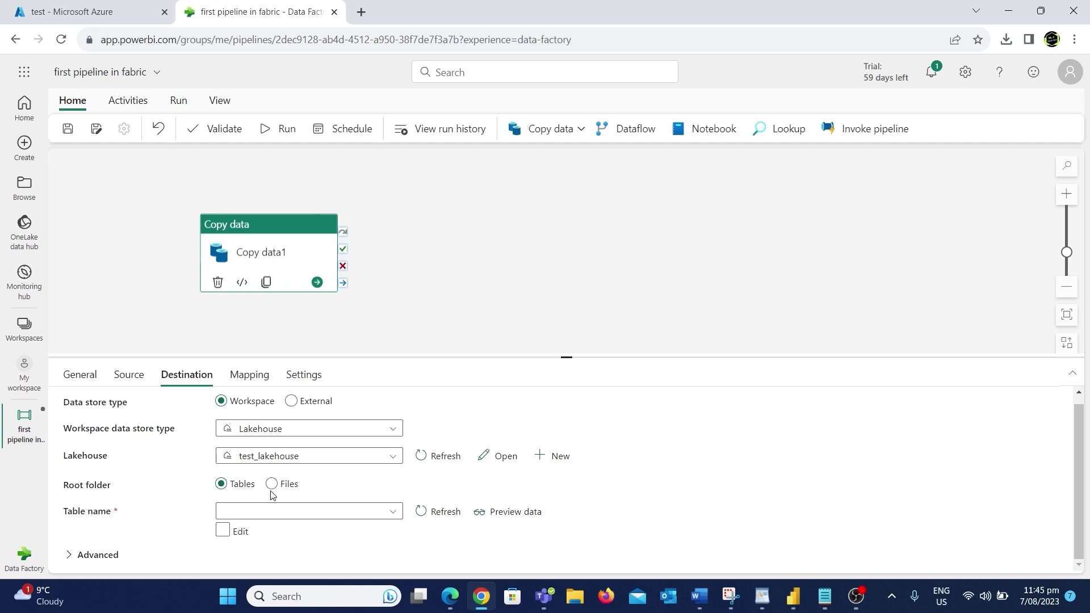
Set the destination root folder to Files and accept the lakehouse's root folder as the file path
left_click(289, 484)
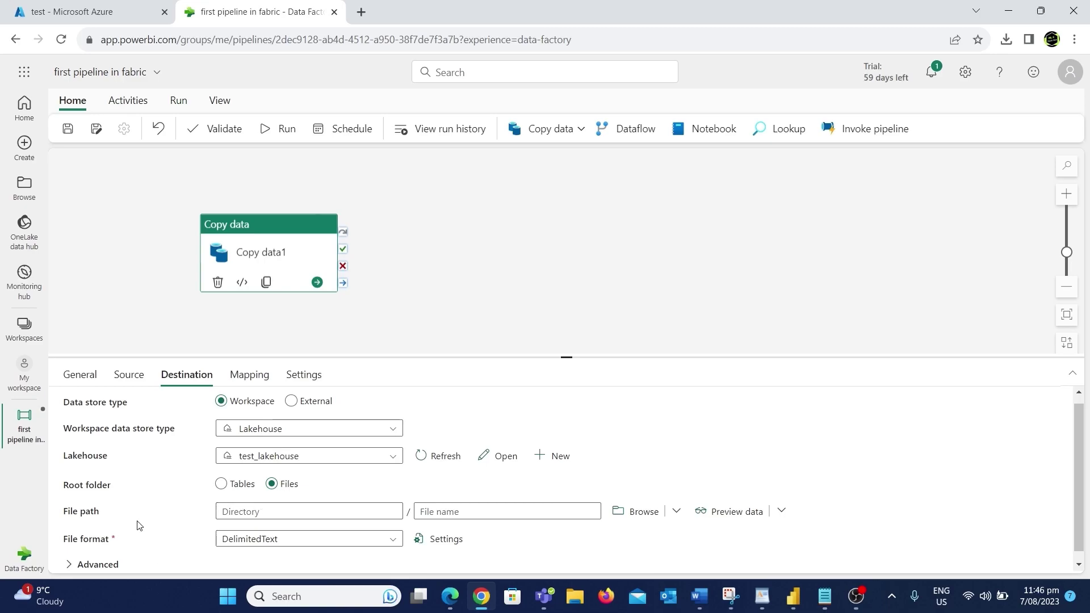
left_click(656, 513)
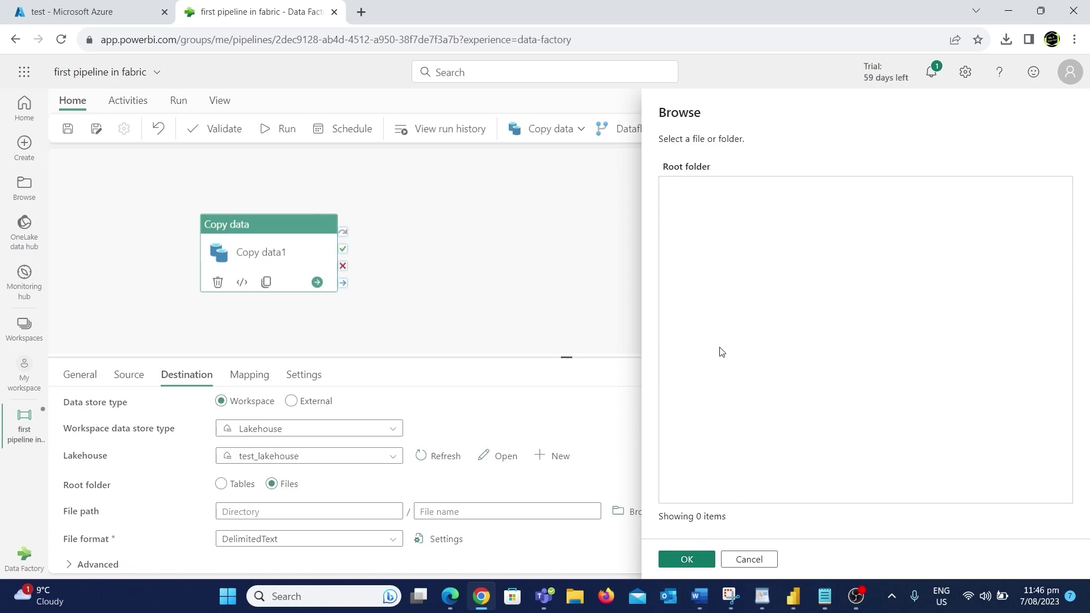
left_click(689, 561)
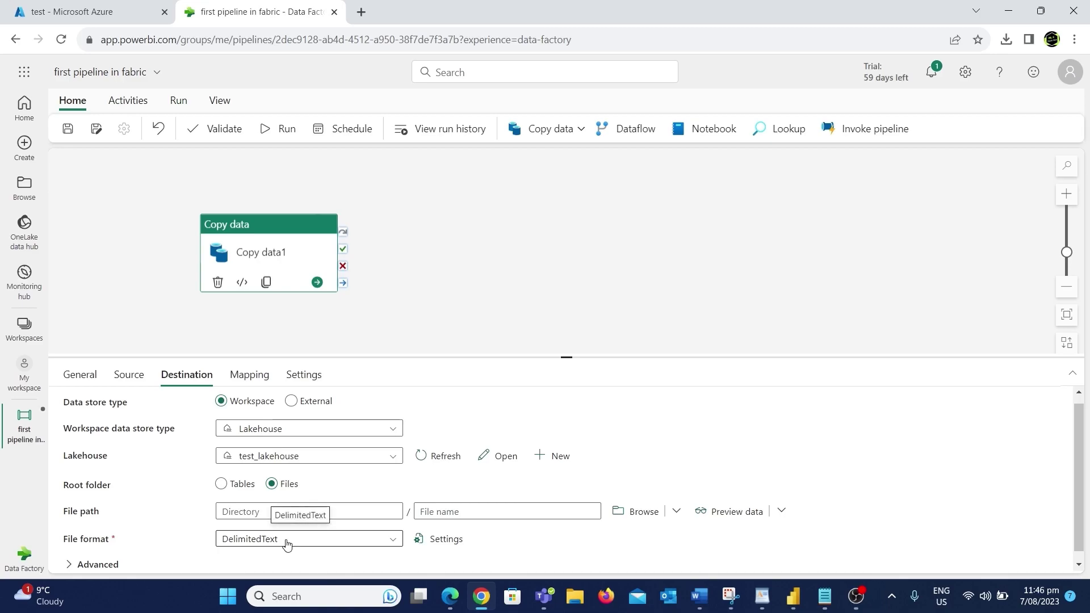
Set the destination file format to Parquet
left_click(347, 539)
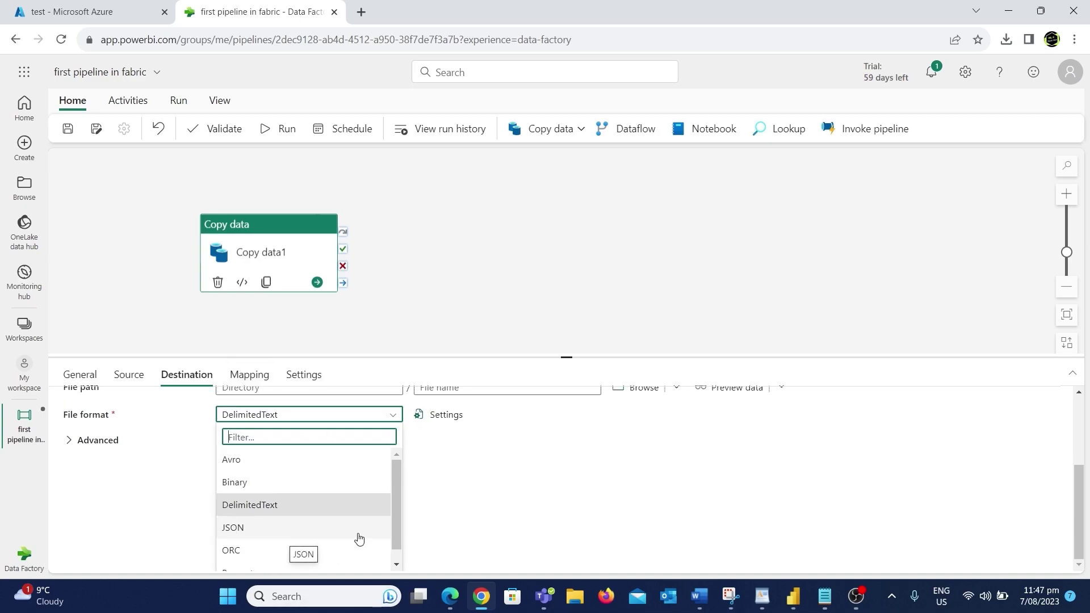
scroll(359, 539, "down", 1)
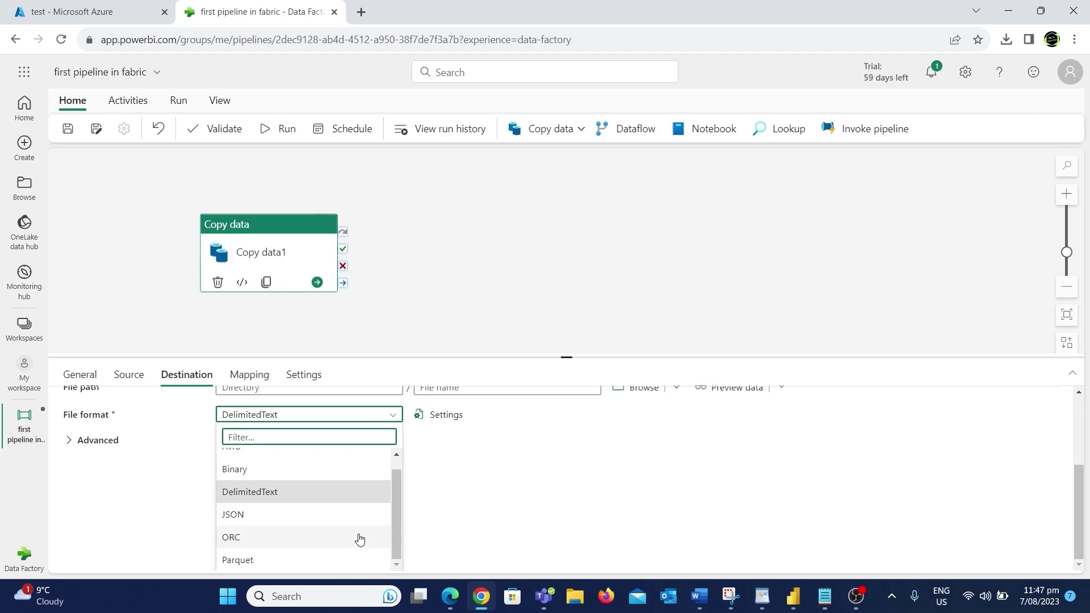
left_click(276, 561)
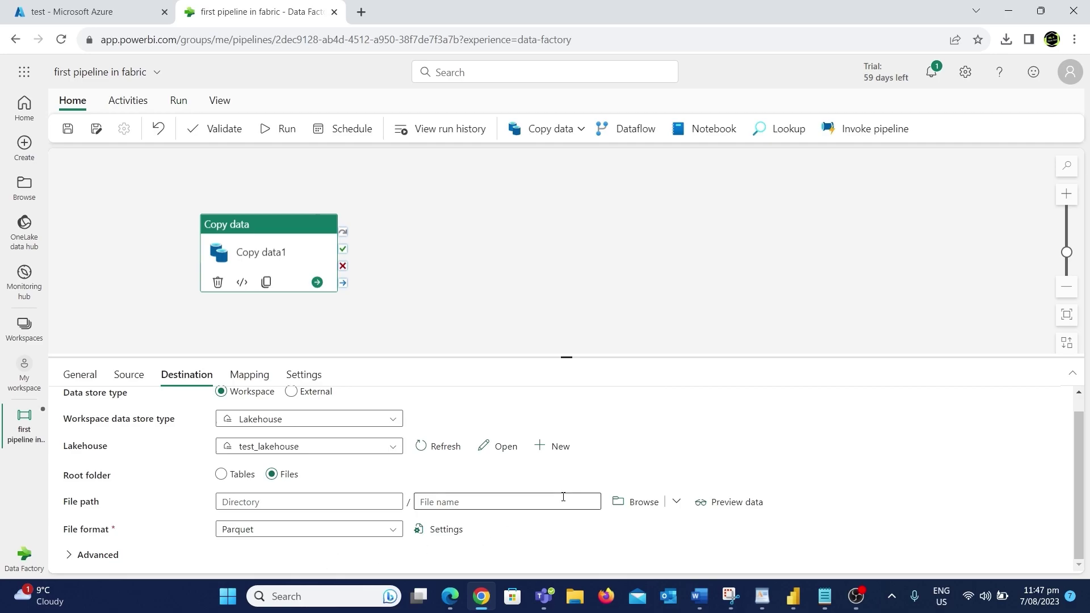
Review the destination's advanced copy options and save the pipeline
left_click(85, 555)
scroll(84, 555, "down", 2)
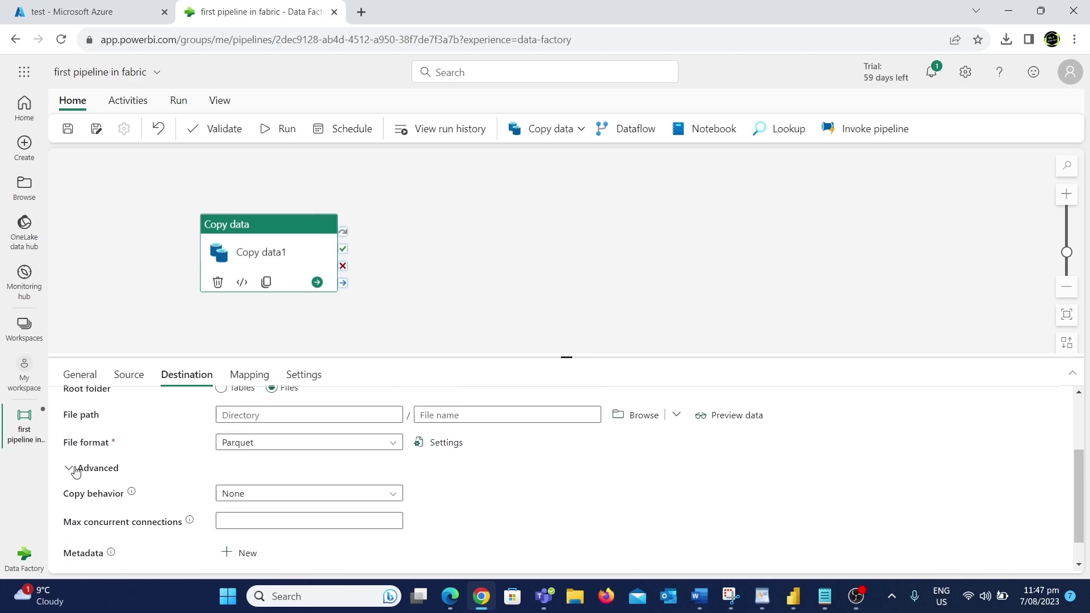
left_click(72, 465)
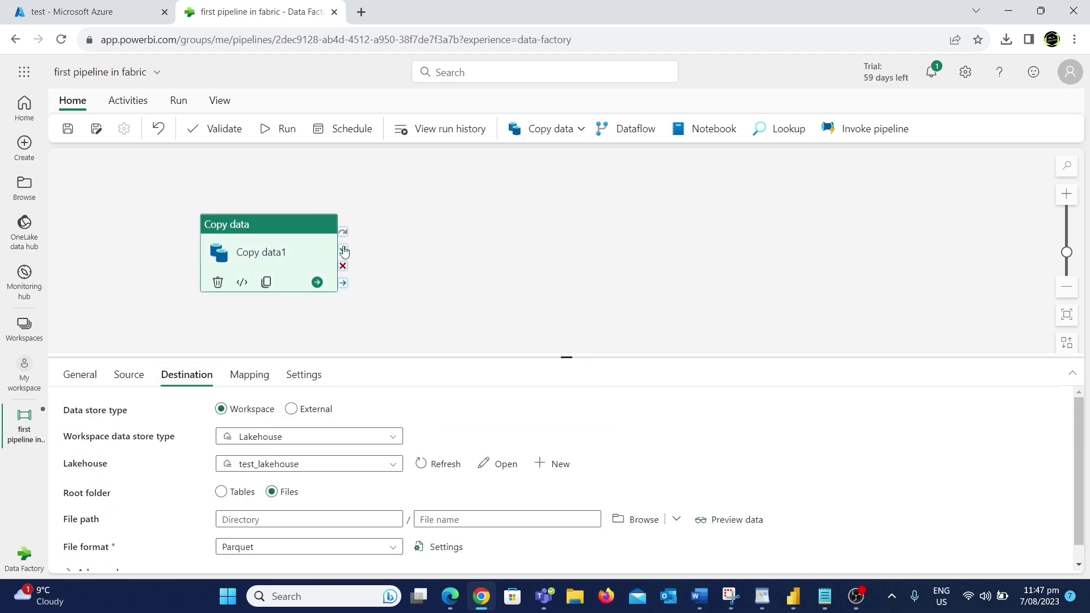
left_click(68, 129)
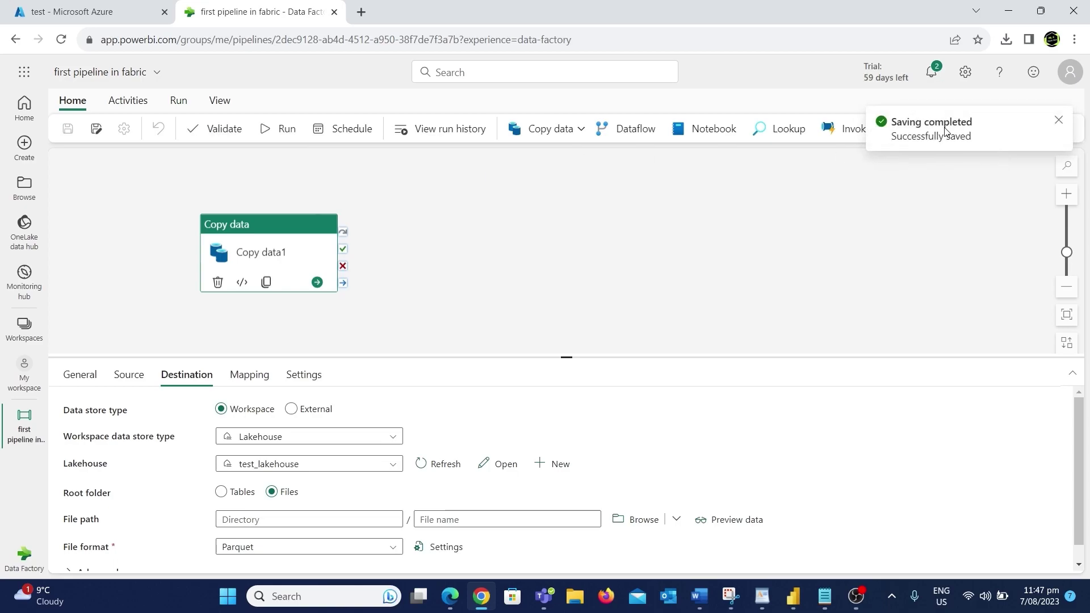
Run the pipeline, refresh its run status, and review the copy details of the Copy data1 activity
left_click(283, 135)
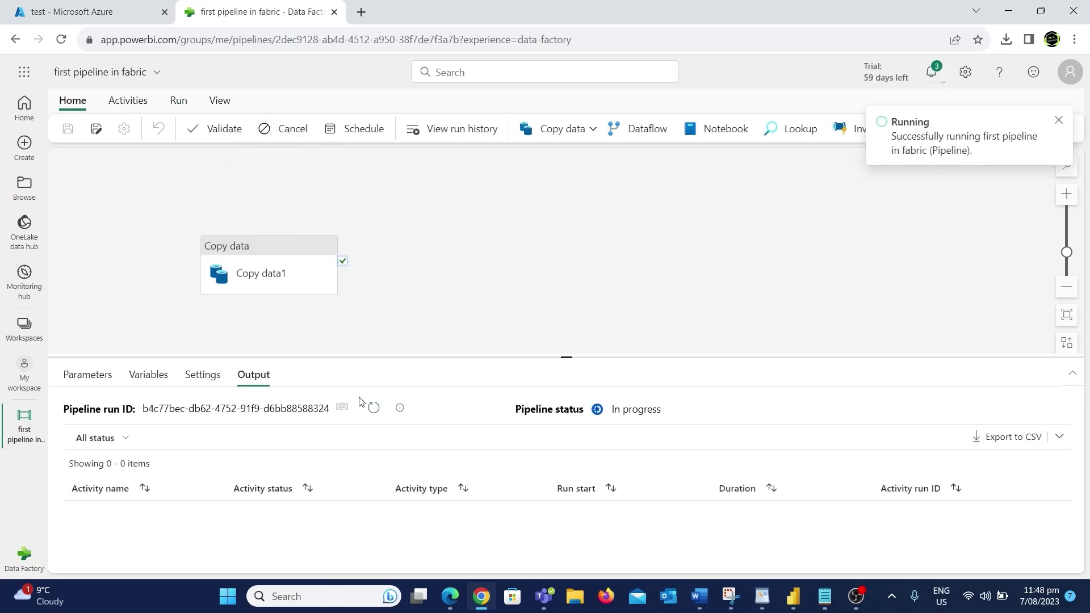
left_click(373, 409)
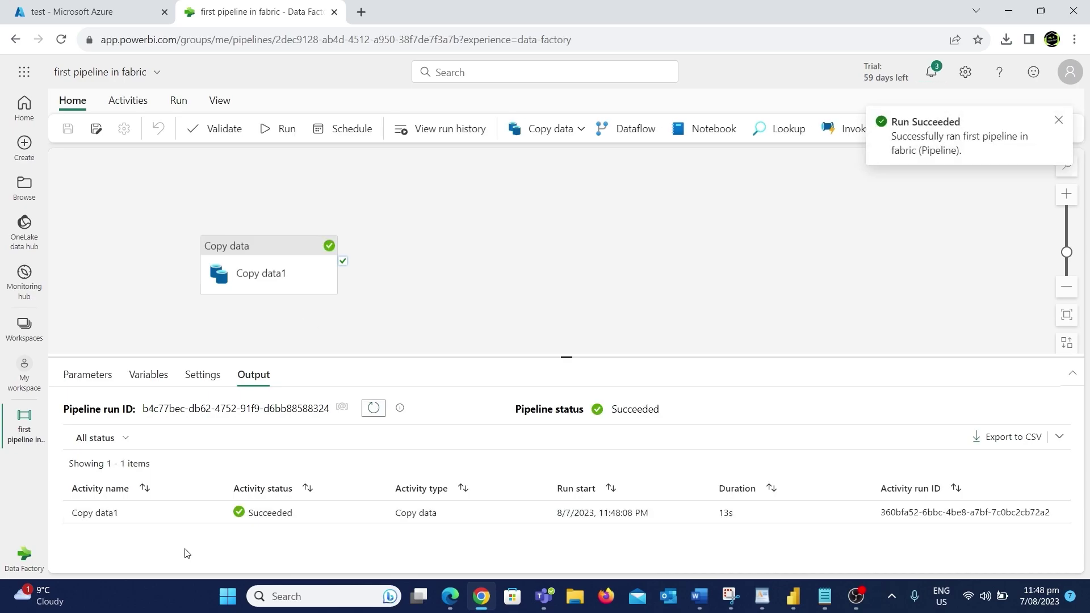
mouse_move(202, 518)
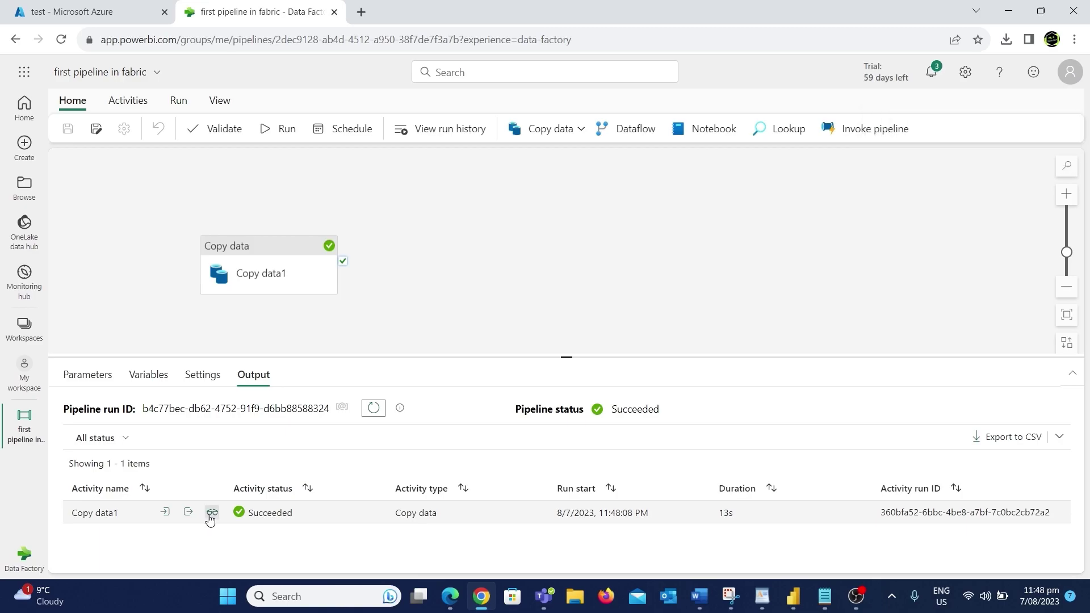
left_click(211, 514)
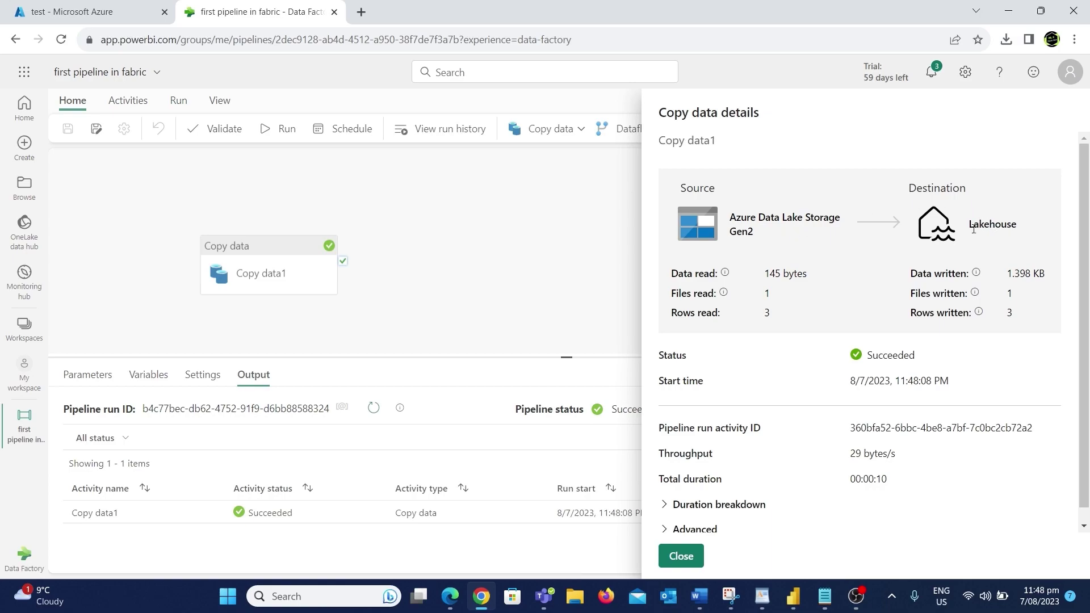
left_click(672, 557)
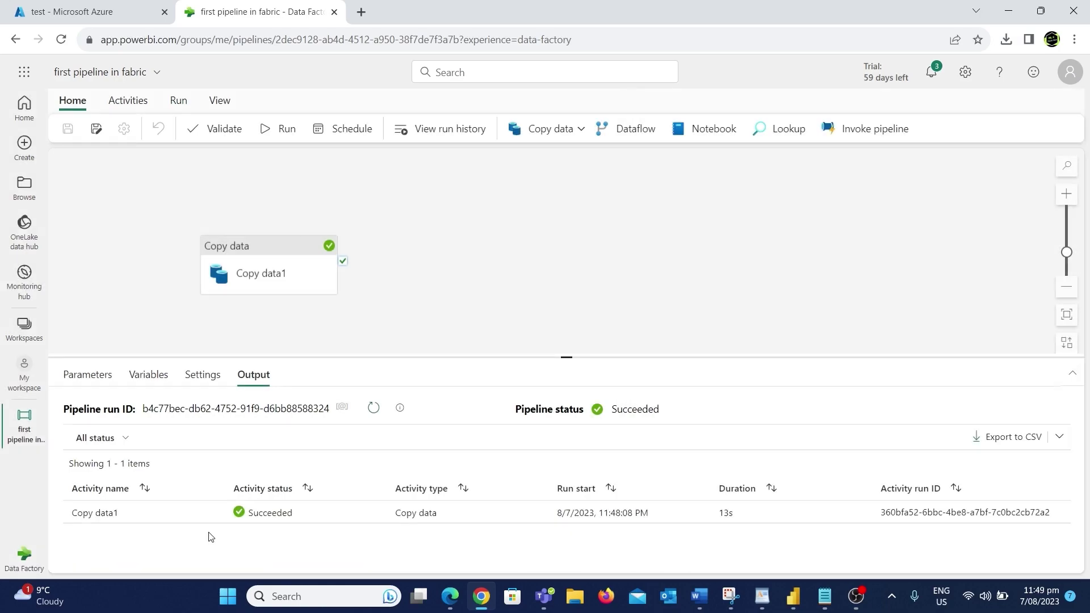
Open the test_lakehouse lakehouse from My workspace and show the contents of its Files folder
left_click(17, 336)
left_click(110, 209)
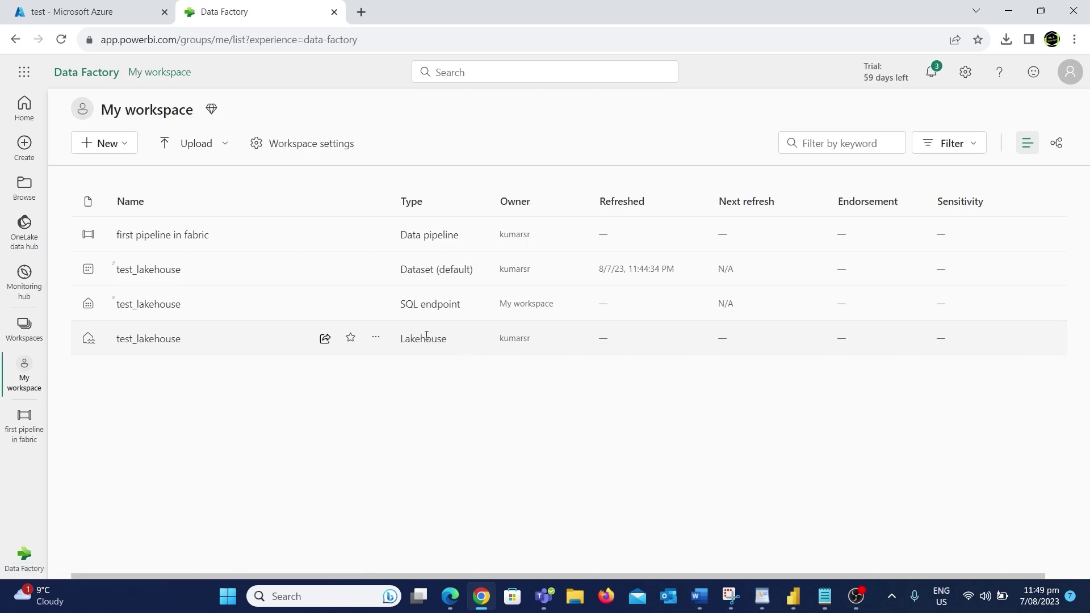
left_click(147, 340)
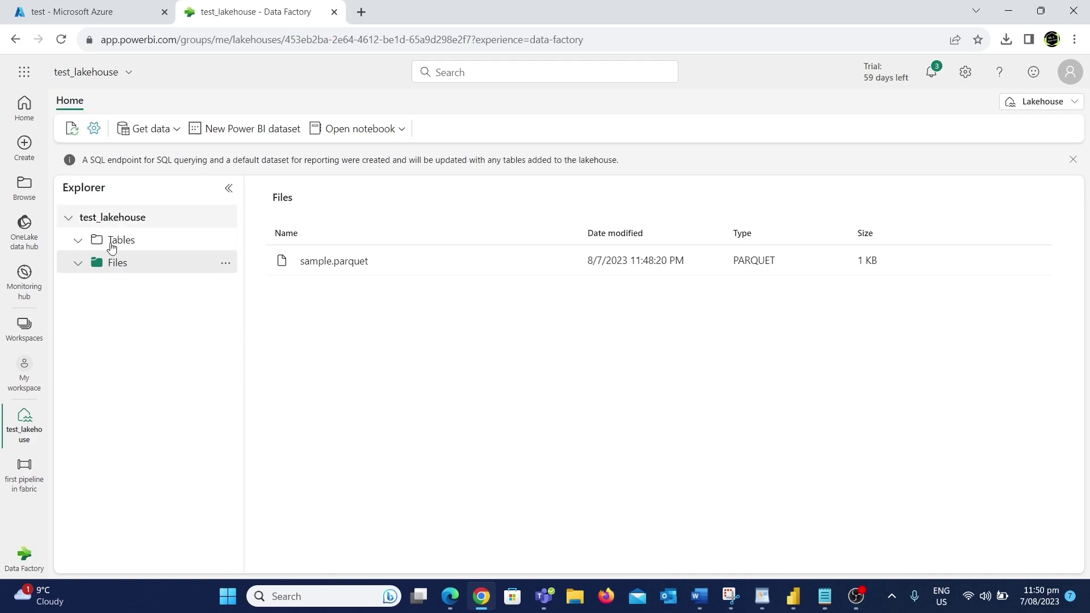
left_click(102, 276)
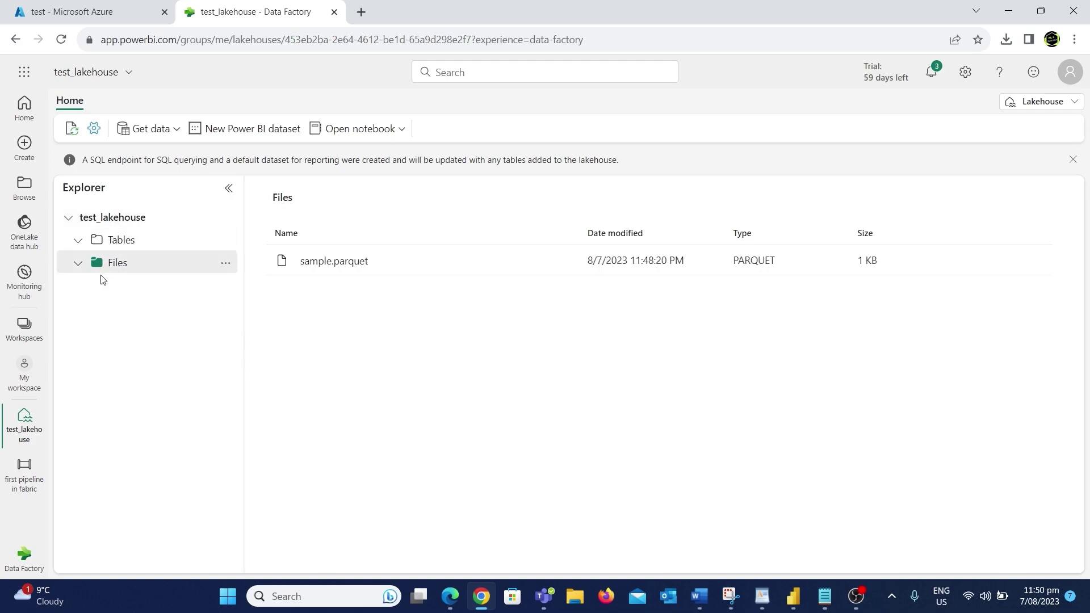
Try to preview sample.parquet, return to the Files list, and collapse the Tables folder
left_click(357, 270)
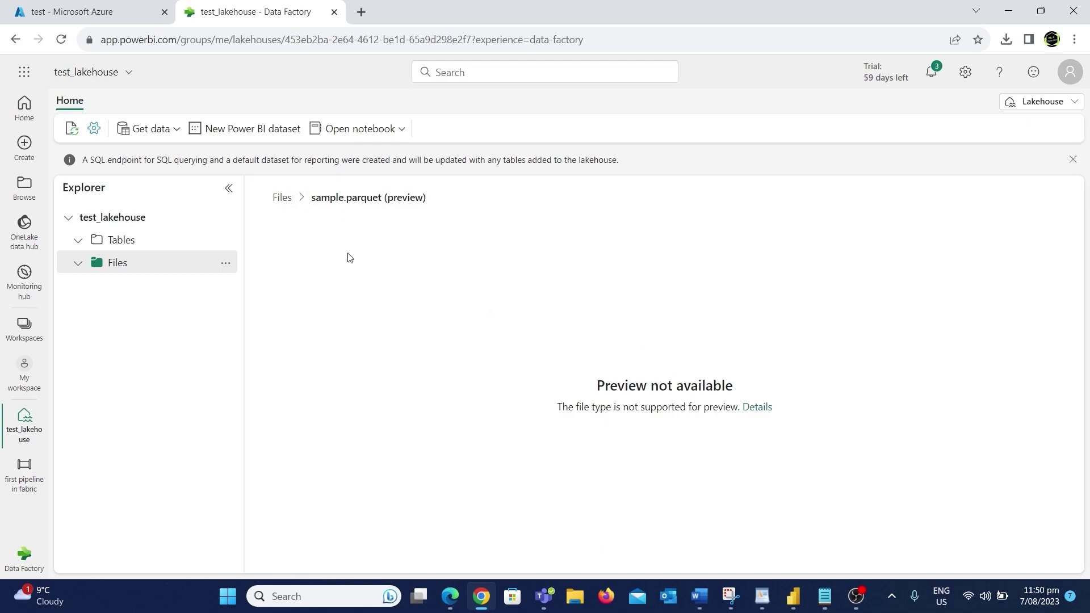
left_click(286, 198)
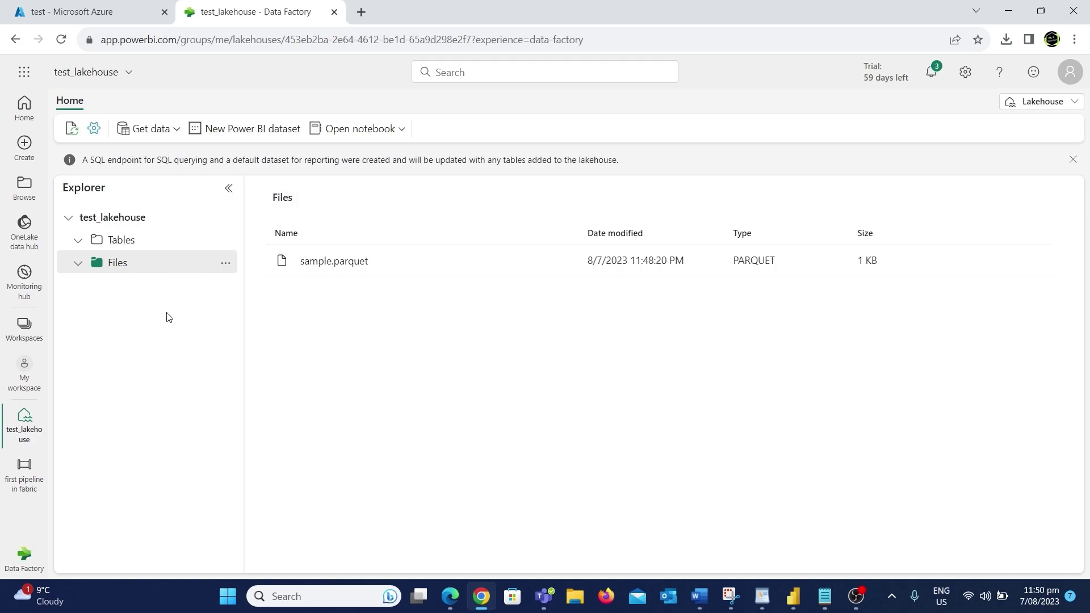
left_click(79, 241)
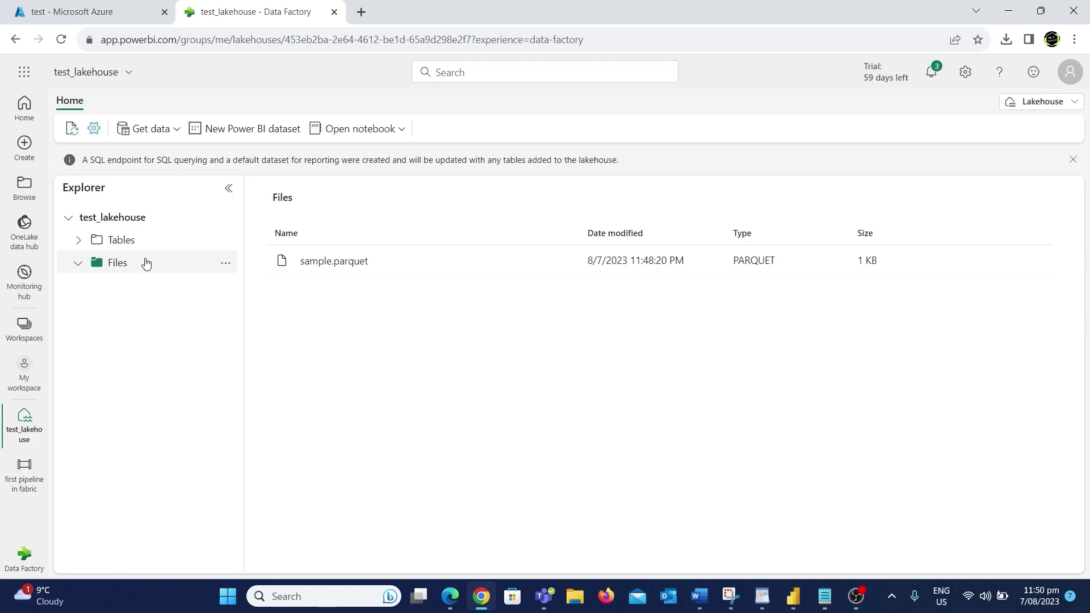
Load sample.parquet from the Files folder into a new lakehouse table named sample
mouse_move(568, 265)
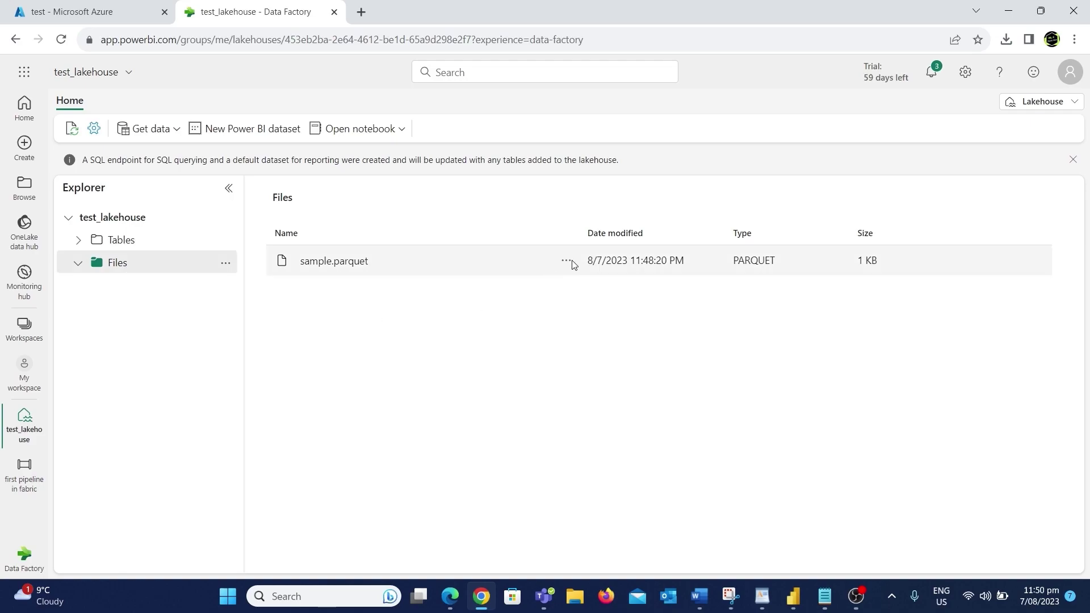
left_click(568, 265)
mouse_move(594, 284)
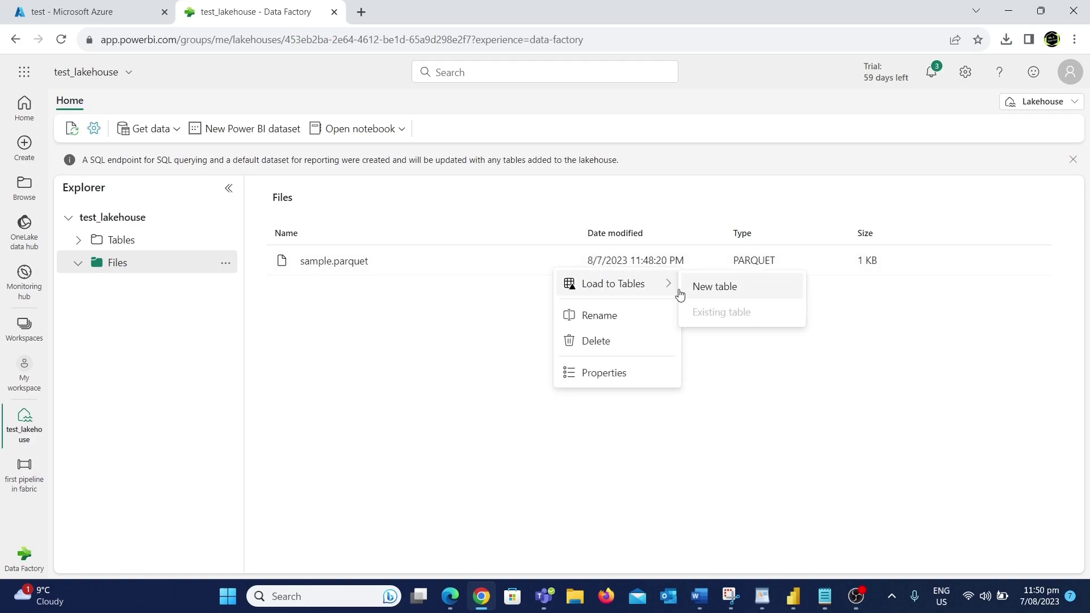
left_click(728, 286)
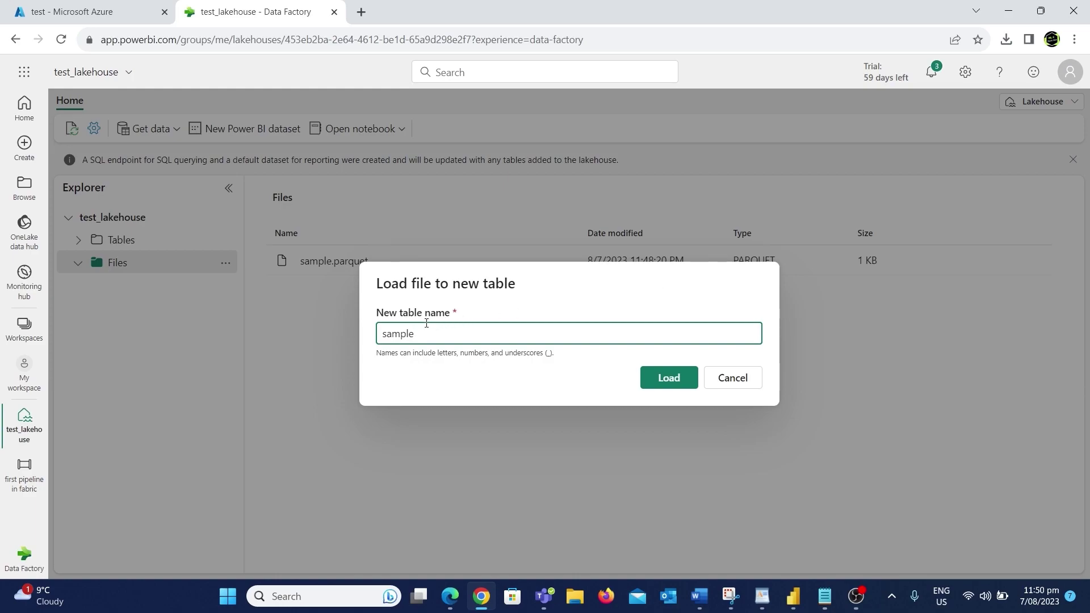
left_click(675, 385)
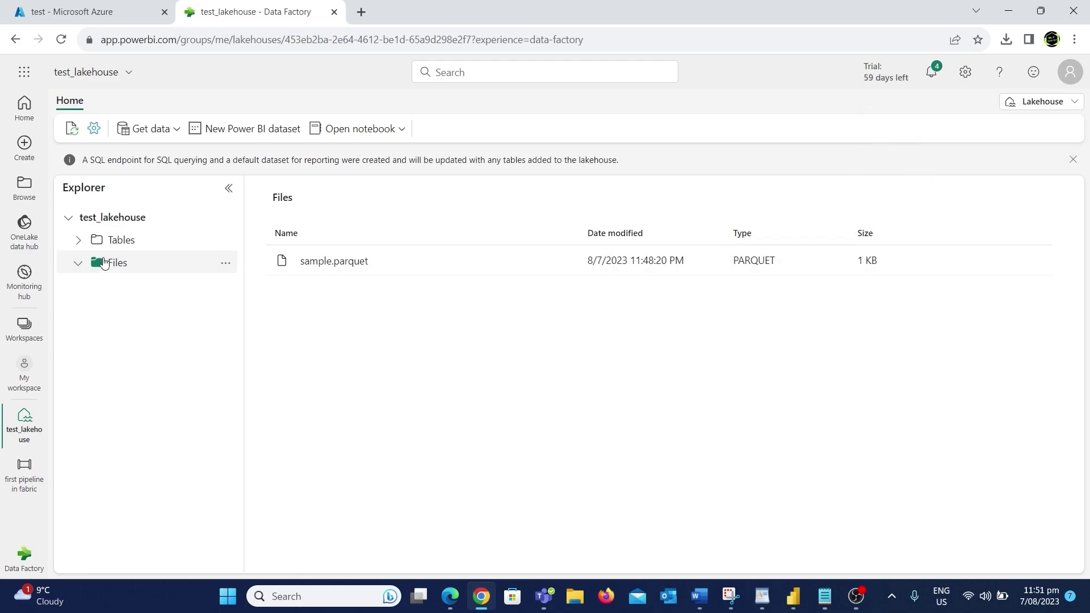
Expand the Tables folder, list the sample table's columns, and open a preview of its data
left_click(79, 240)
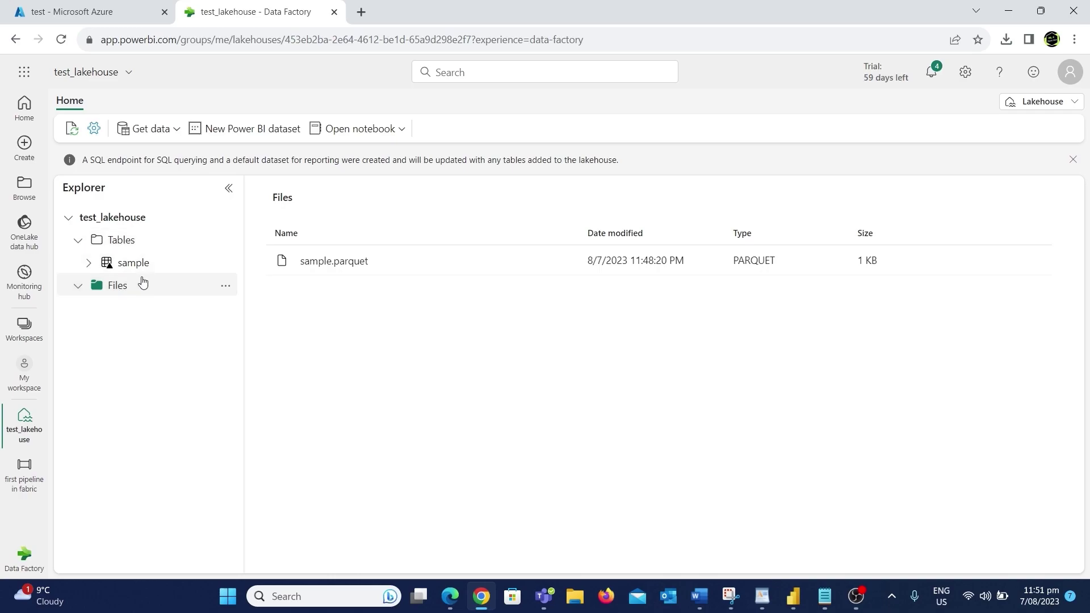
left_click(89, 264)
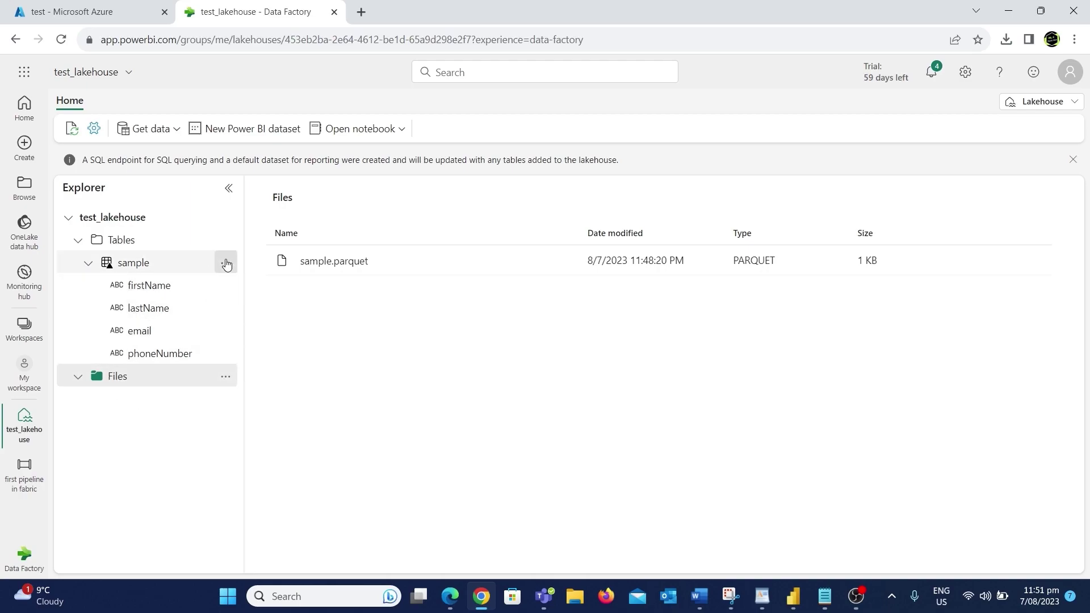
left_click(123, 264)
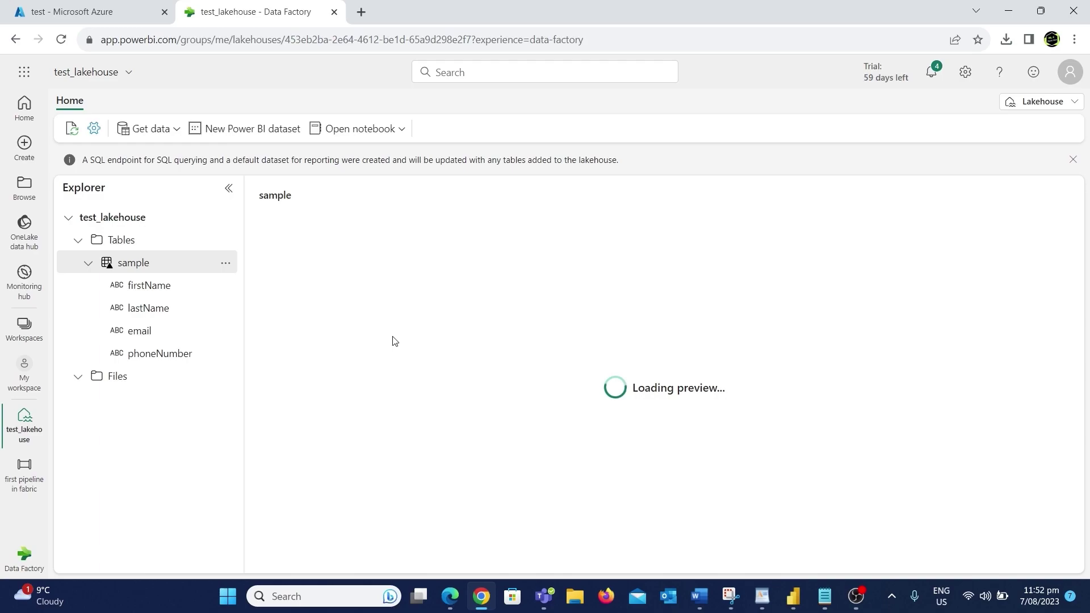